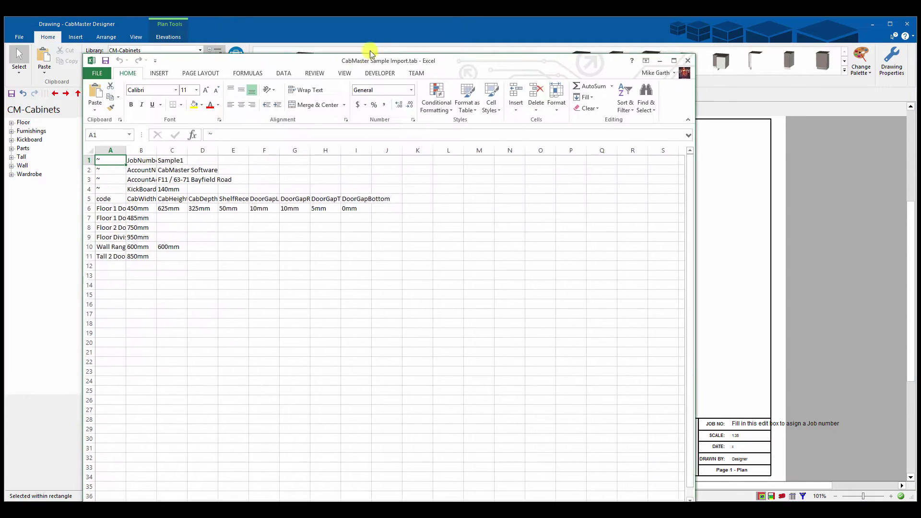
Step: Reposition the spreadsheet window and shrink it so the drawing's title block stays visible beneath it
left_click_drag(369, 57, 417, 38)
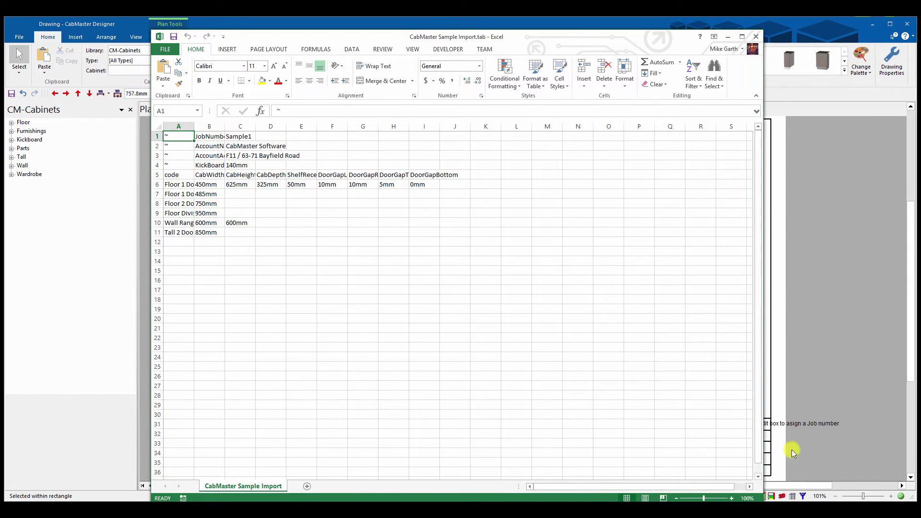
left_click_drag(763, 501, 742, 416)
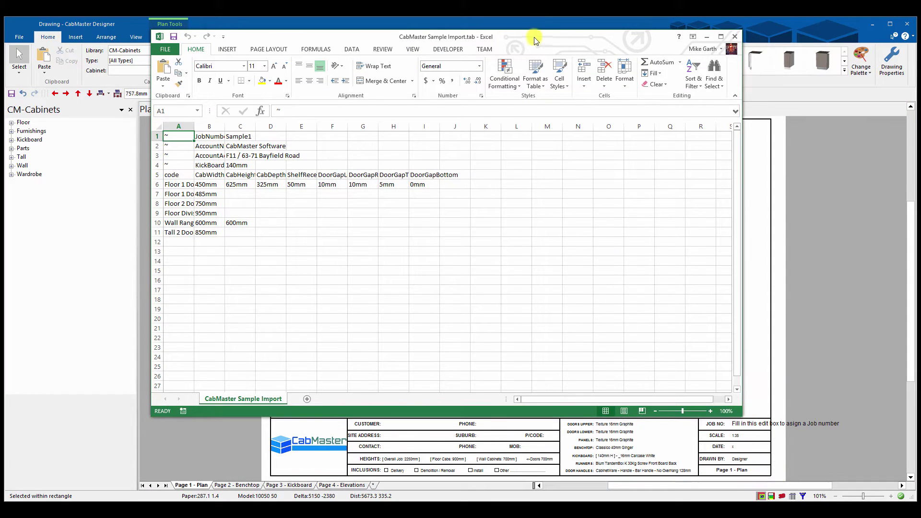
left_click_drag(530, 37, 547, 55)
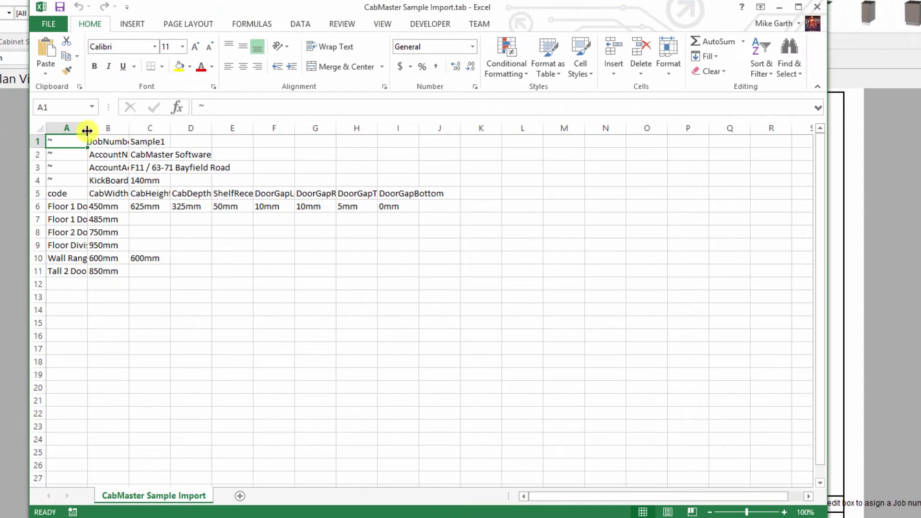
Step: Fit all spreadsheet columns to their contents, and widen column A slightly more
left_click_drag(210, 146, 257, 145)
left_click_drag(150, 128, 270, 123)
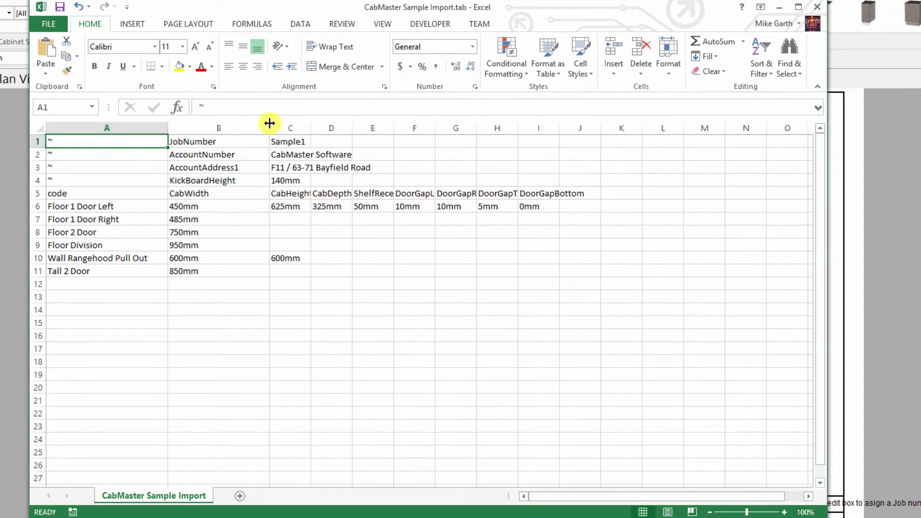
left_click(42, 129)
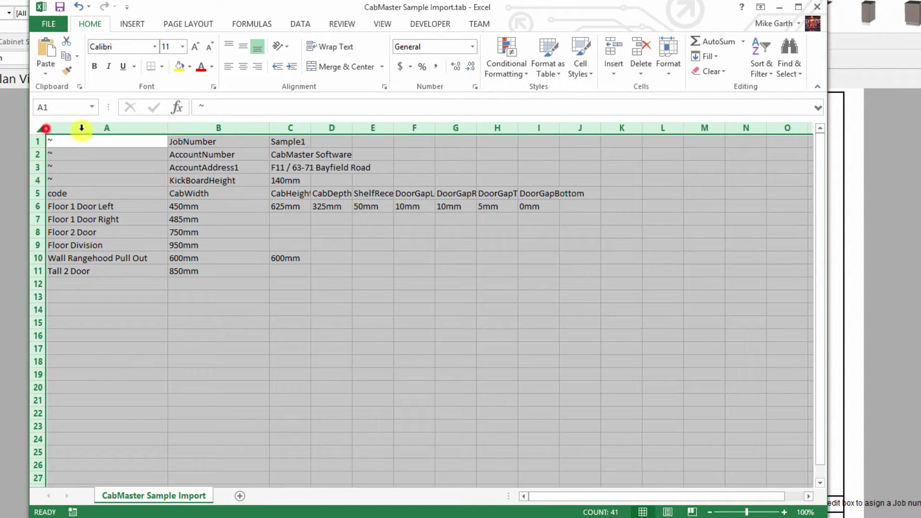
double_click(166, 128)
left_click(325, 307)
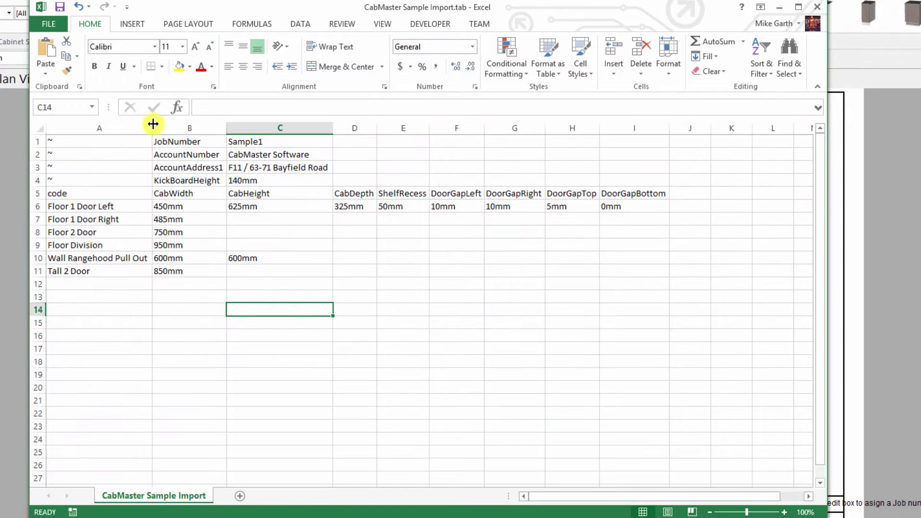
left_click_drag(153, 125, 166, 125)
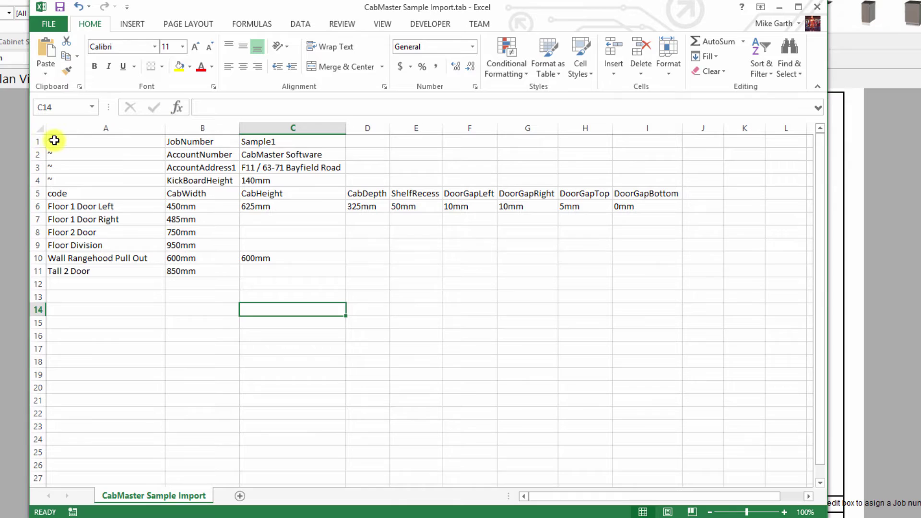
Step: Examine the job-level rows 1 to 4 marked with a tilde and the cabinet rows 5 to 11
left_click_drag(60, 141, 333, 171)
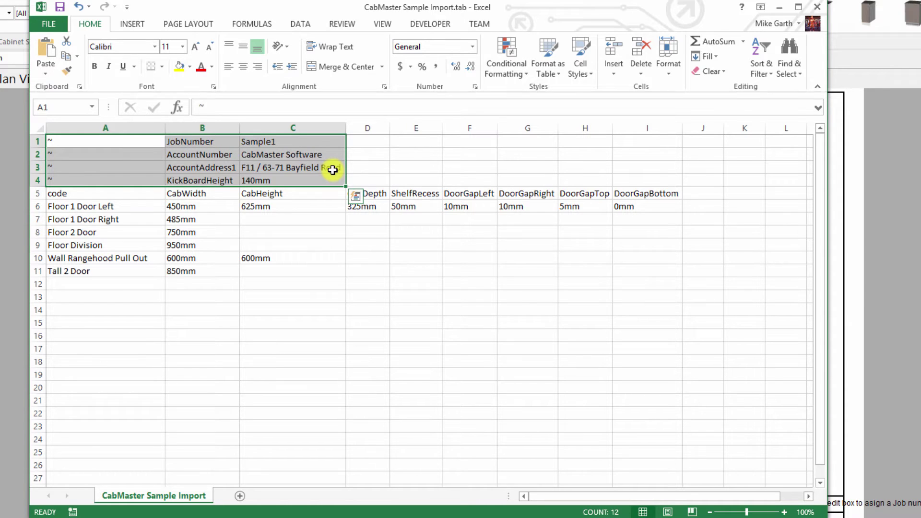
left_click(65, 142)
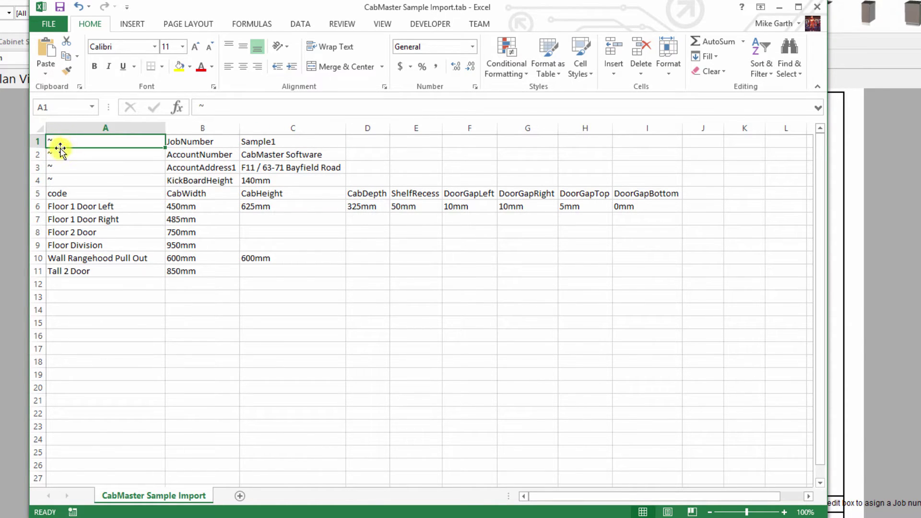
left_click_drag(99, 139, 292, 179)
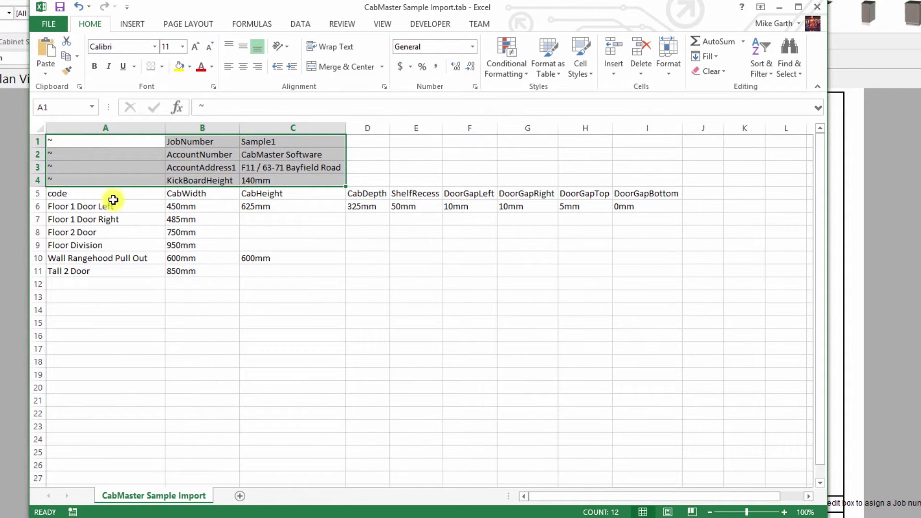
left_click_drag(114, 194, 625, 280)
left_click(491, 341)
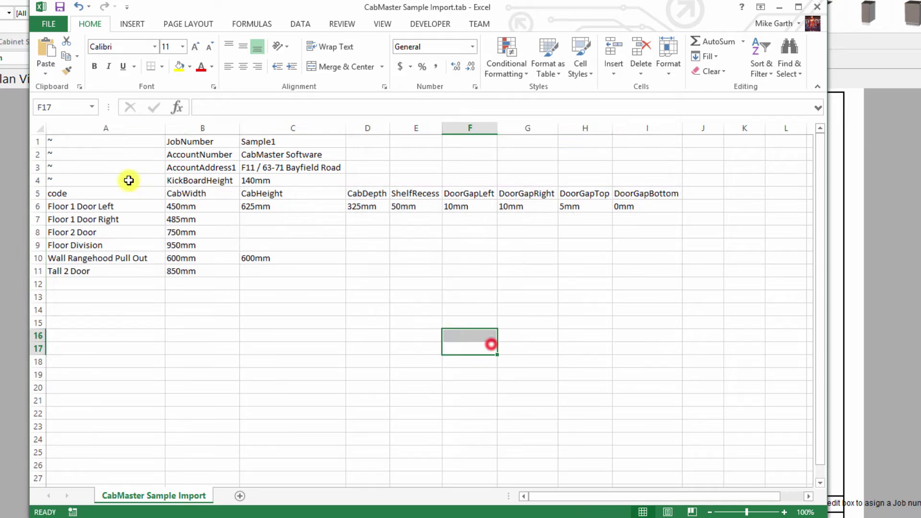
left_click_drag(80, 140, 259, 180)
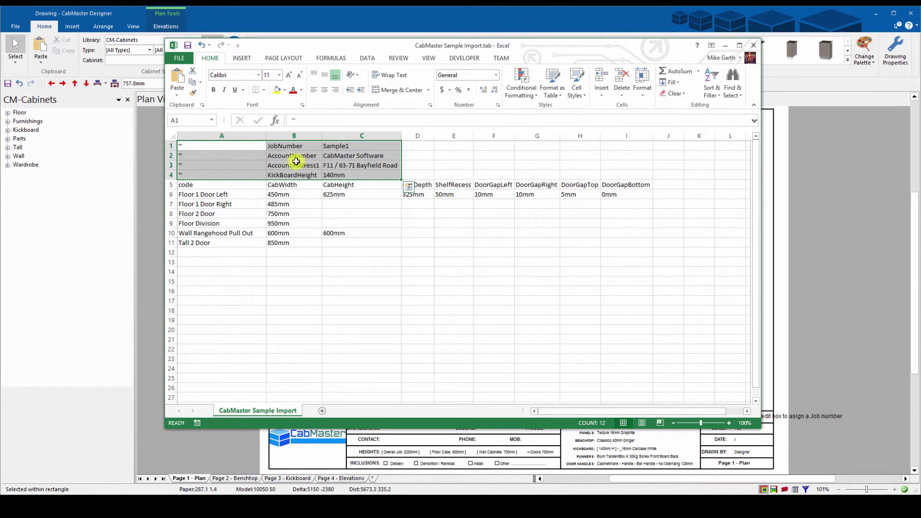
Step: Switch to CabMaster Designer and review the drawing properties for Job Defaults, Job Number, Materials and Construction Standard
left_click(570, 47)
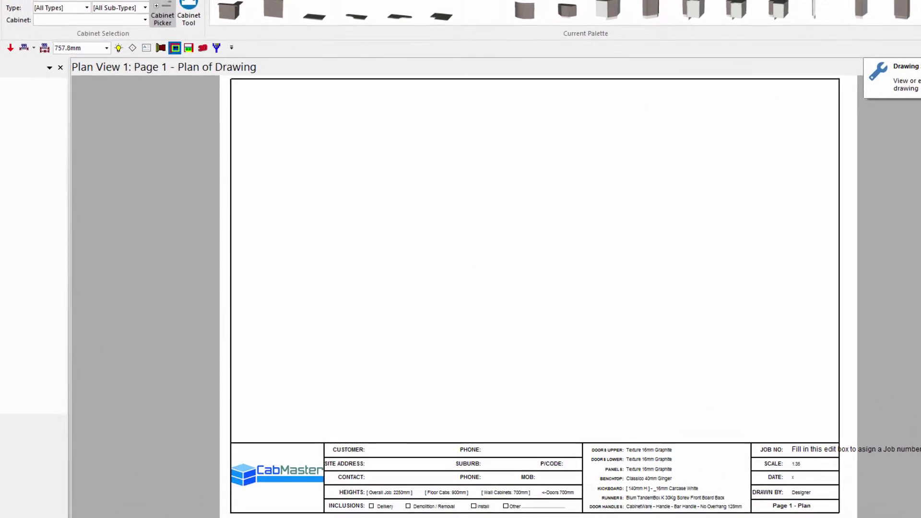
left_click(896, 51)
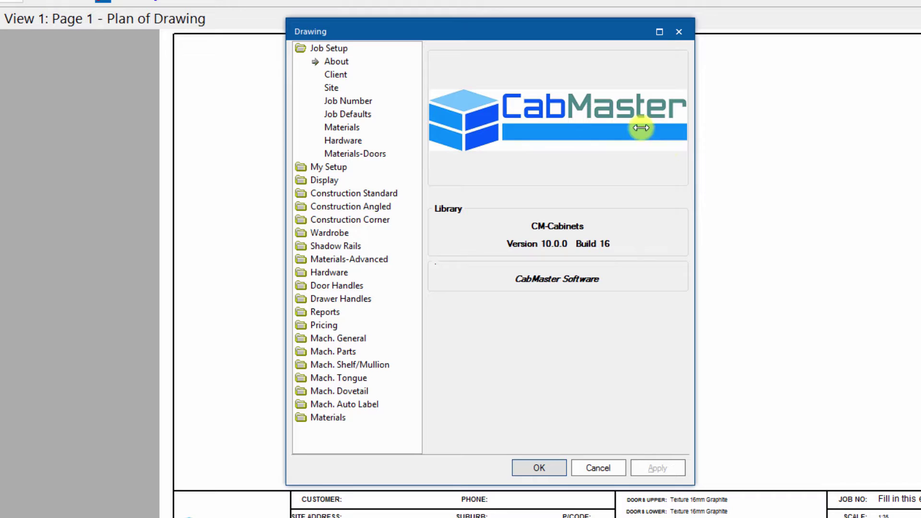
left_click(350, 116)
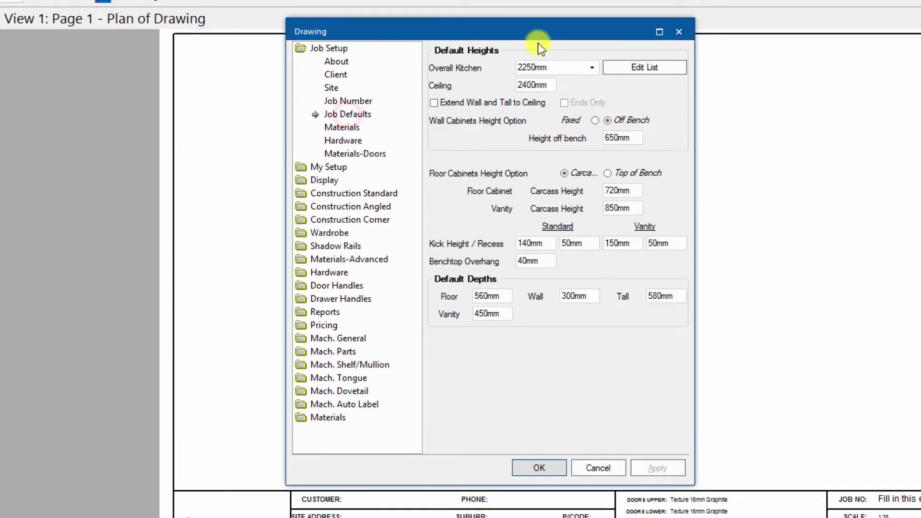
left_click_drag(530, 32, 510, 36)
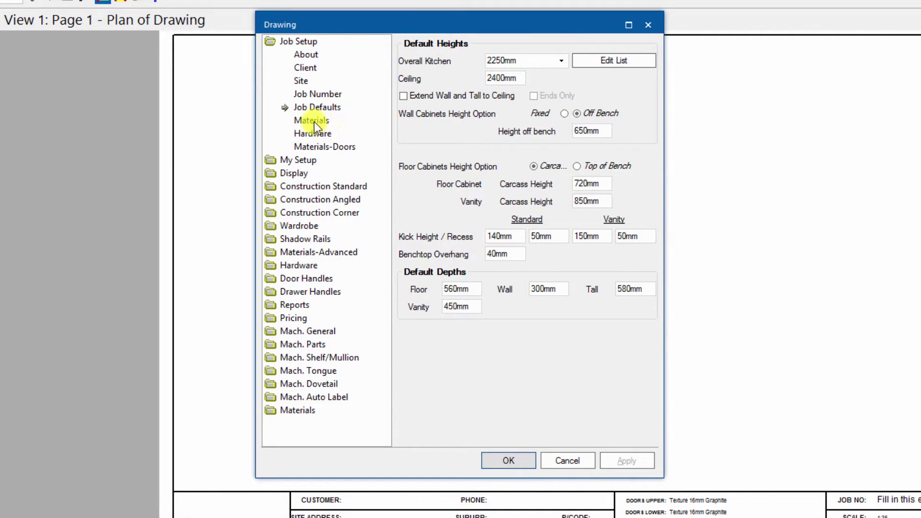
left_click(312, 94)
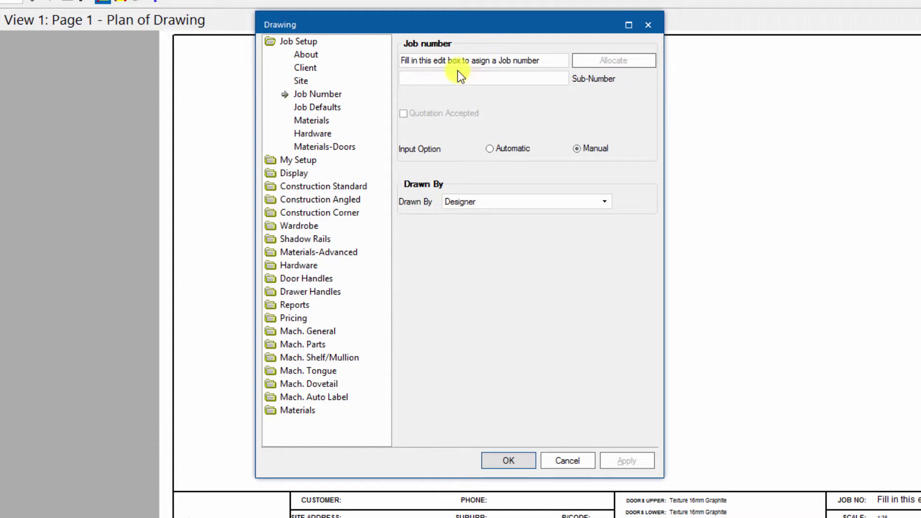
left_click(317, 120)
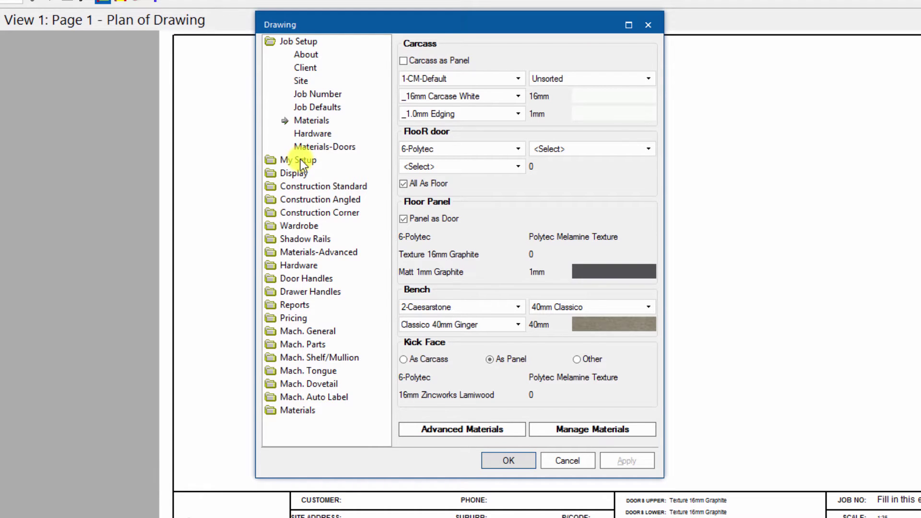
left_click(319, 185)
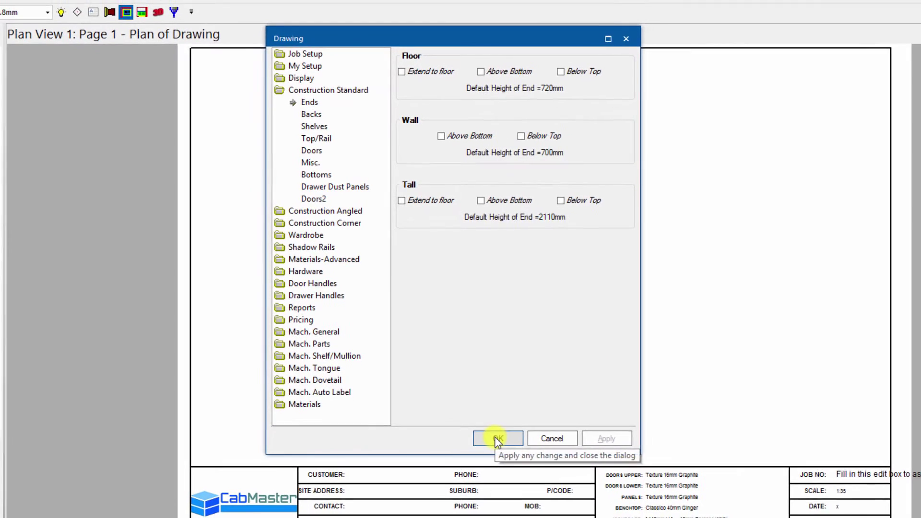
left_click(498, 439)
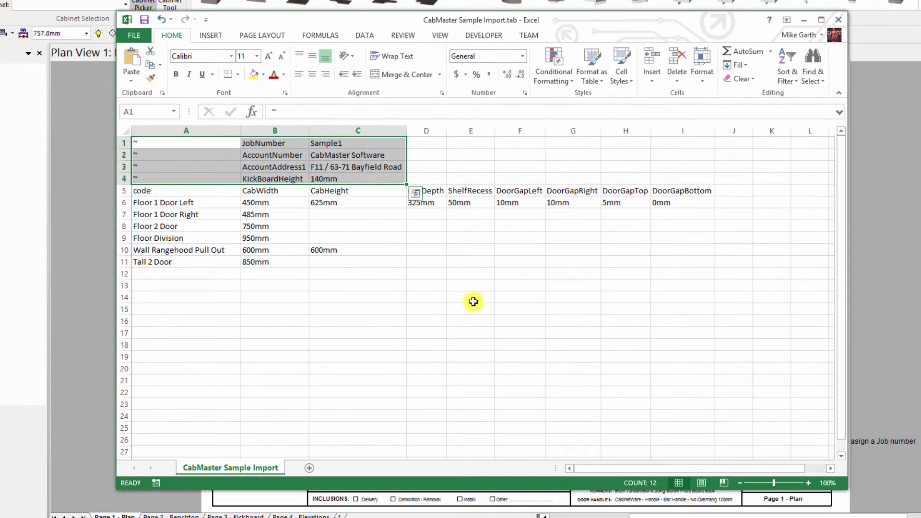
Step: Return to the Excel import sheet, check the job-level entries, and set the KickBoardHeight in C4 to 133mm
left_click(473, 318)
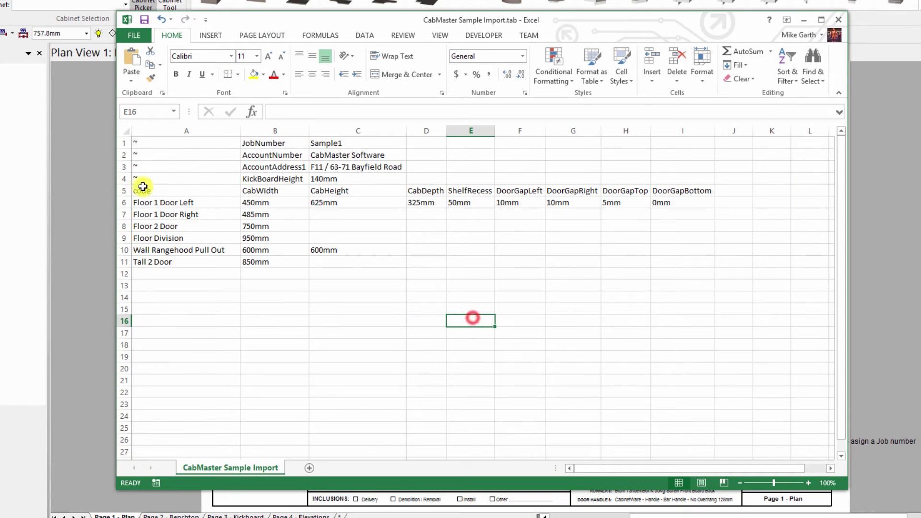
left_click(147, 142)
left_click(270, 142)
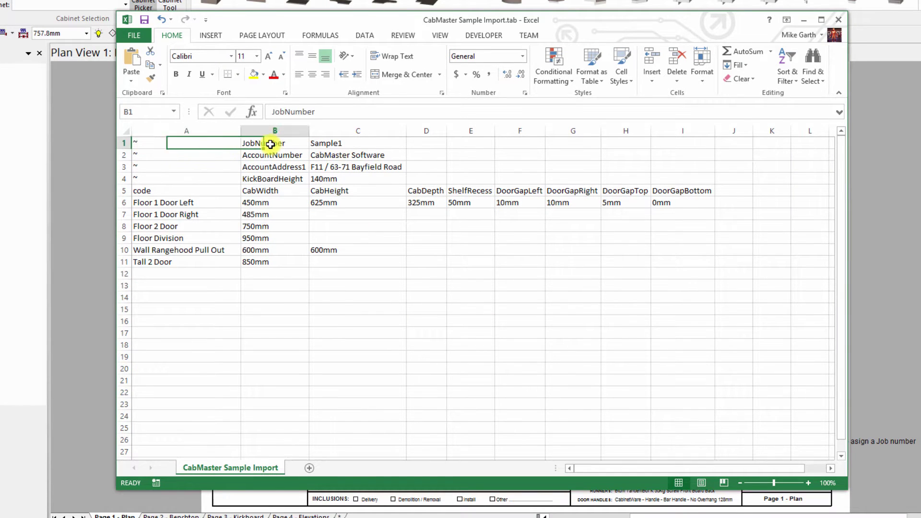
left_click(331, 144)
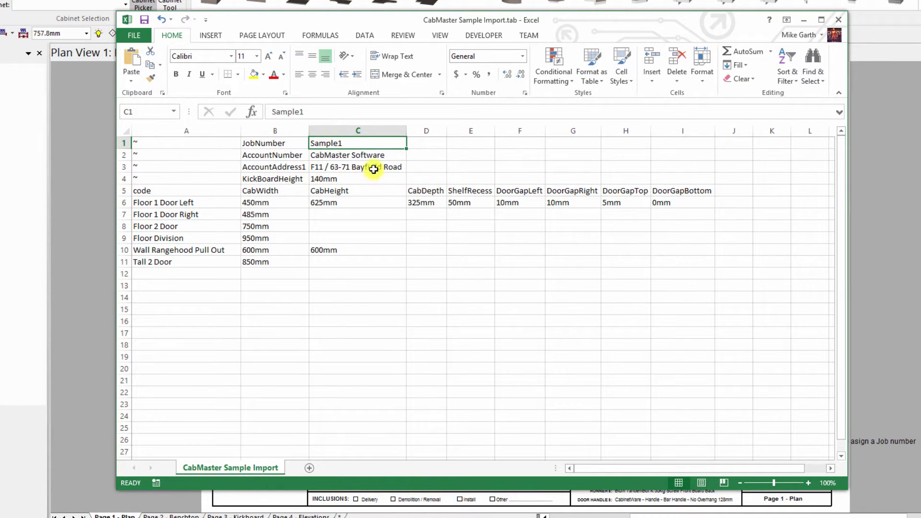
left_click(354, 154)
left_click(353, 167)
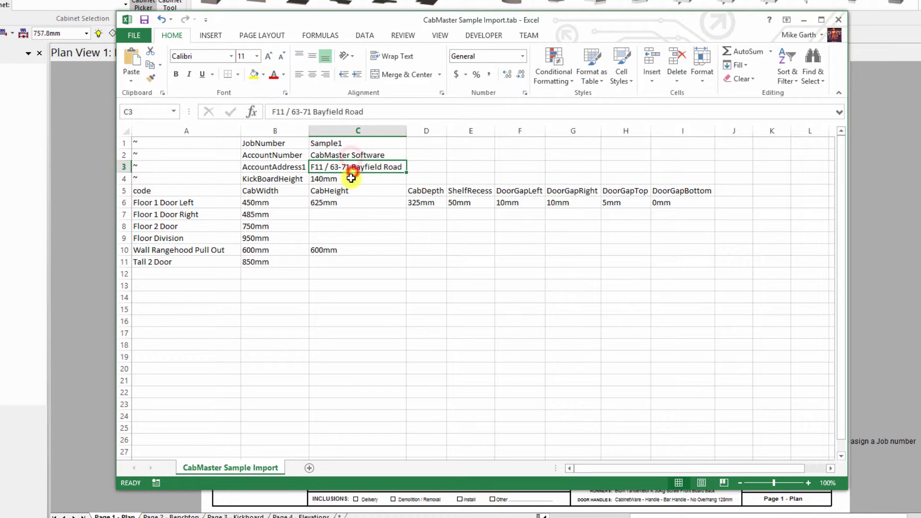
left_click(351, 178)
type("133")
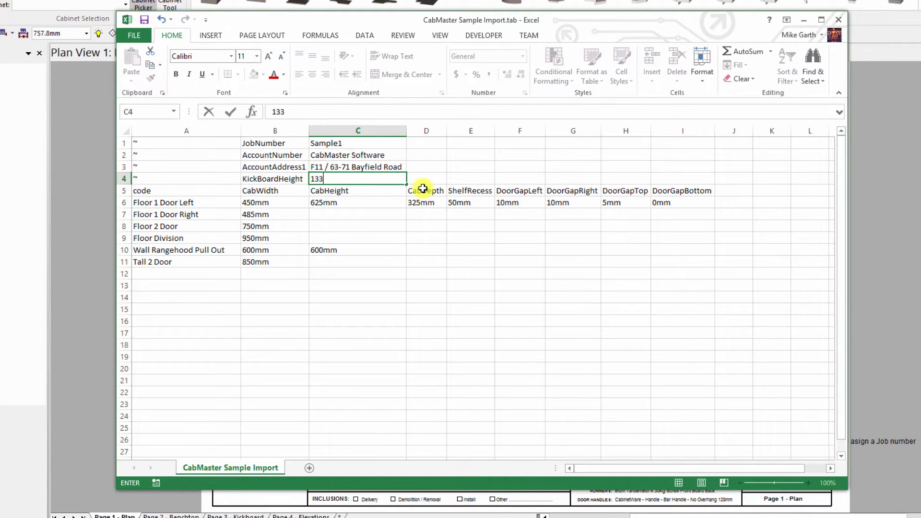
key("Return")
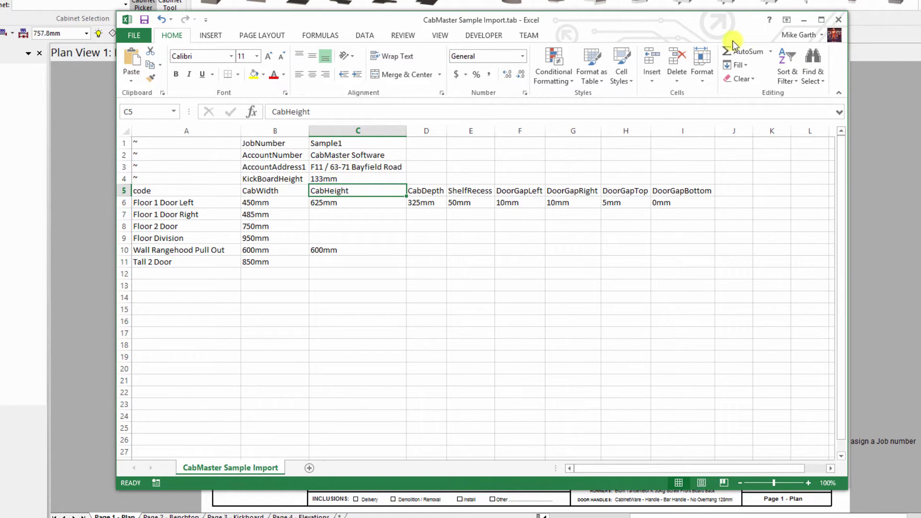
Step: Check the header row from code to DoorGapBottom, and find the Floor 1 Door Left cabinet under Floor Standard in CabMaster's library
left_click_drag(144, 191, 662, 185)
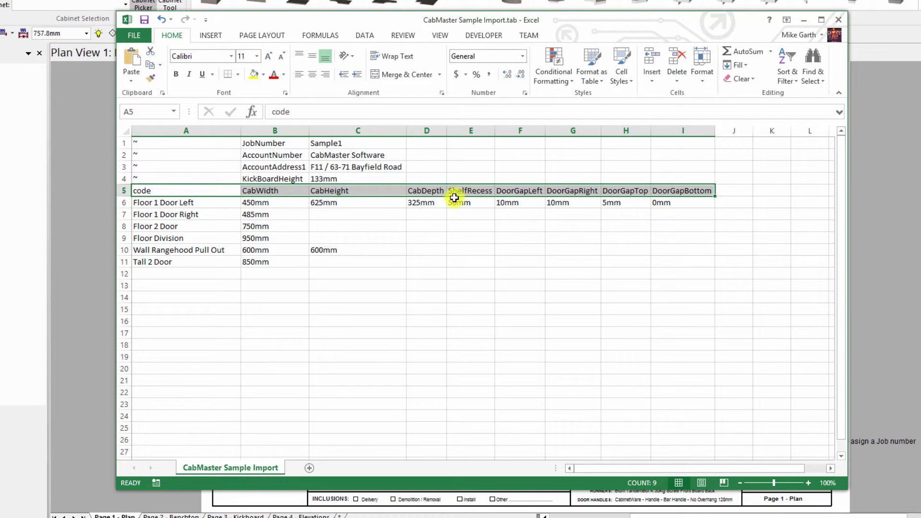
left_click(171, 192)
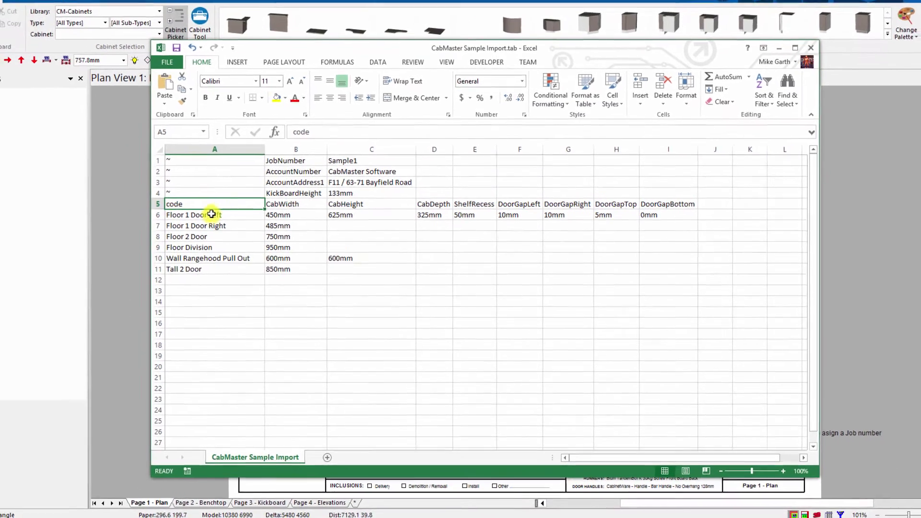
left_click(508, 47)
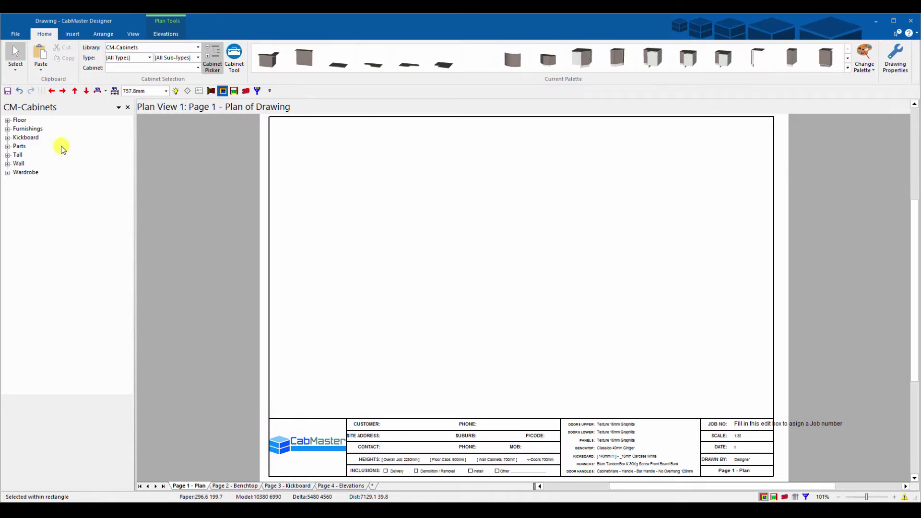
left_click(7, 121)
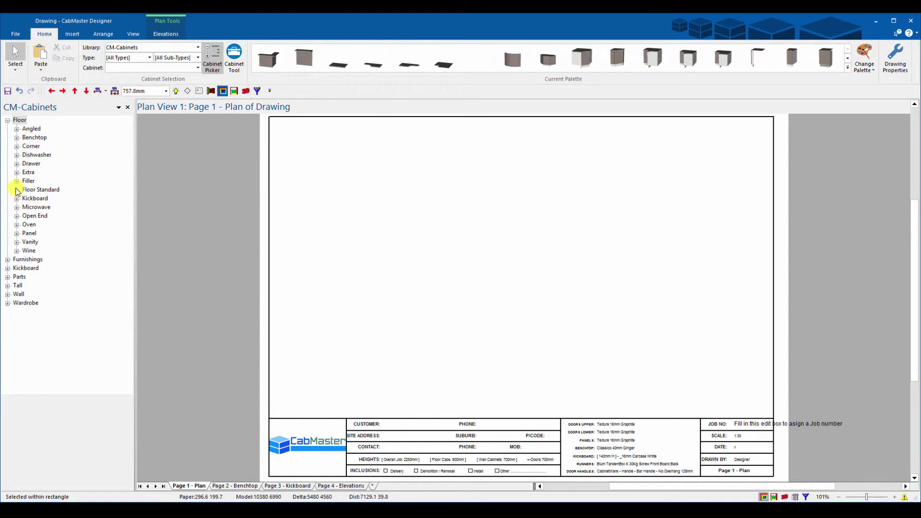
left_click(16, 190)
left_click(65, 198)
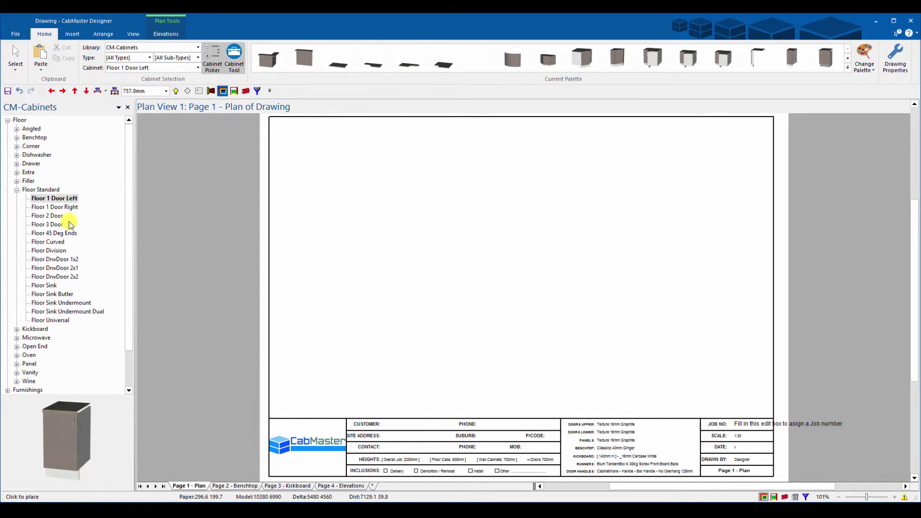
Step: Switch back to the Excel sheet and compare the Floor 1 Door Left code in A6 with the library's cabinet name
key("alt+Tab")
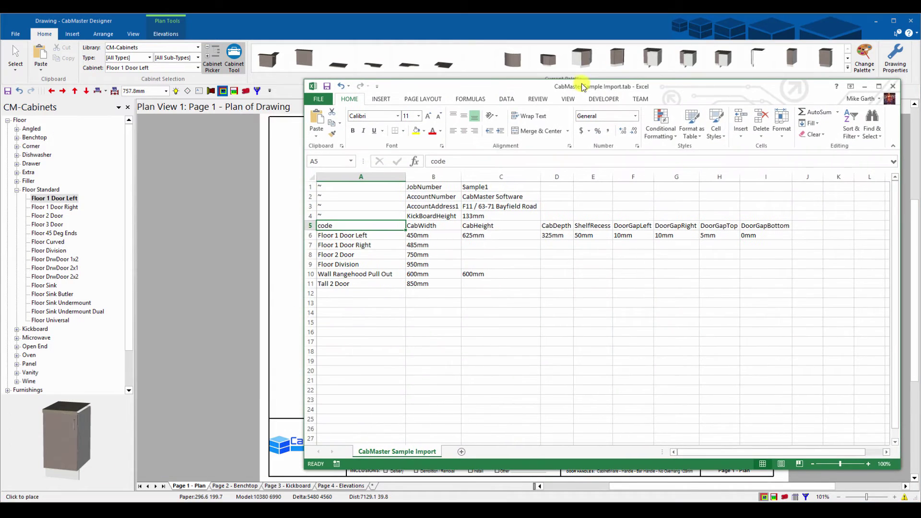
left_click(305, 225)
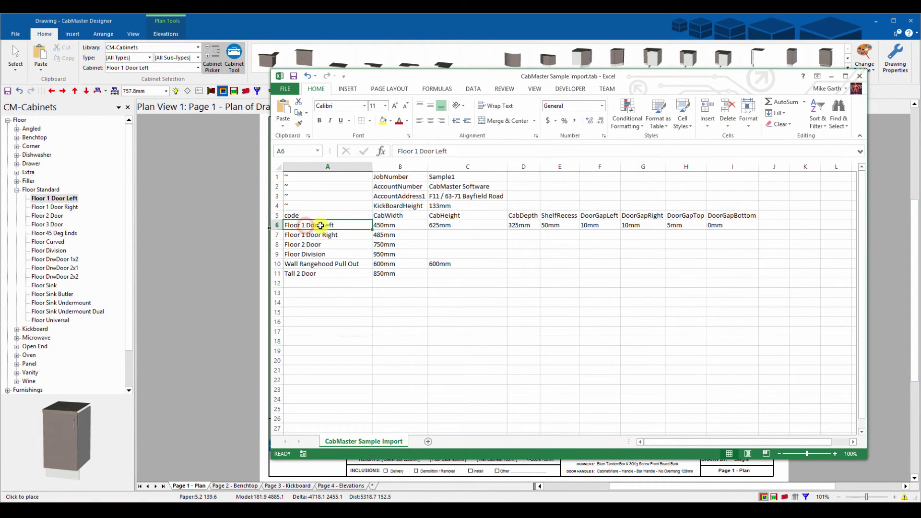
left_click(436, 215)
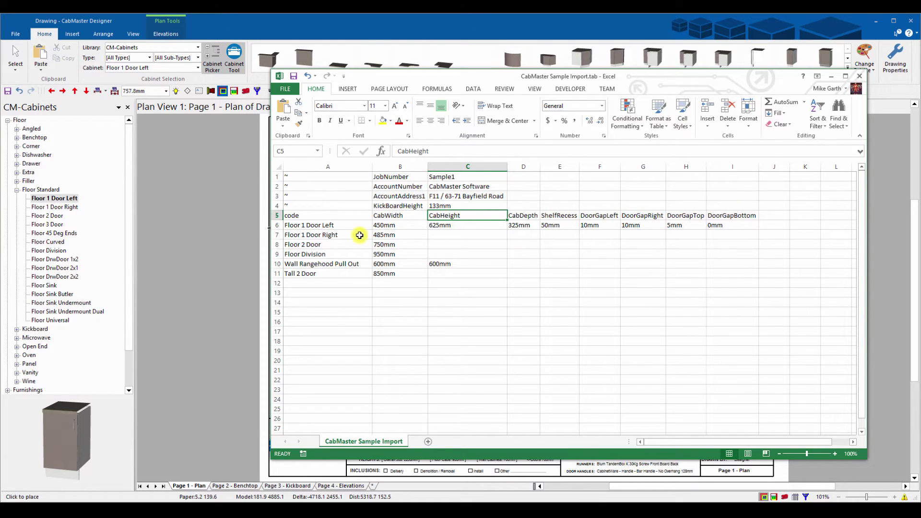
left_click(311, 226)
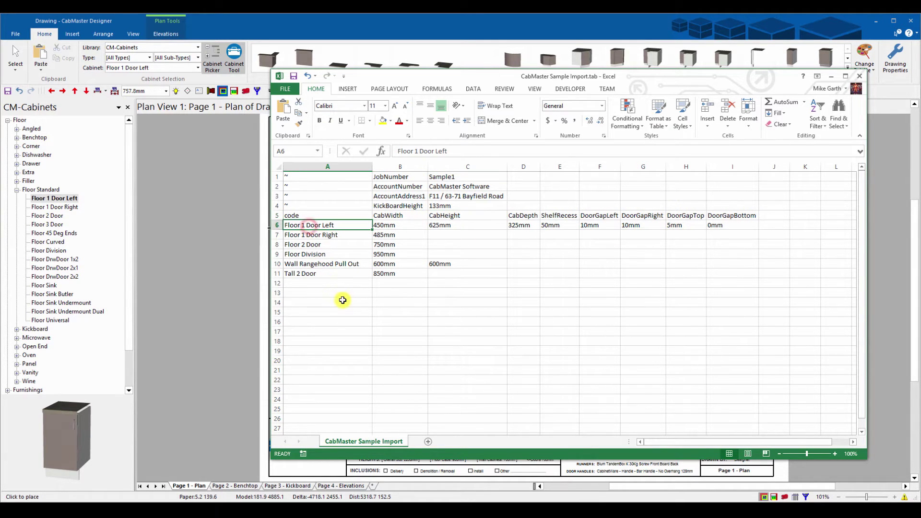
Step: Review the remaining cabinet codes in A7 to A10, from Floor 1 Door Right to Wall Rangehood Pull Out
left_click(337, 235)
left_click(330, 245)
left_click(329, 254)
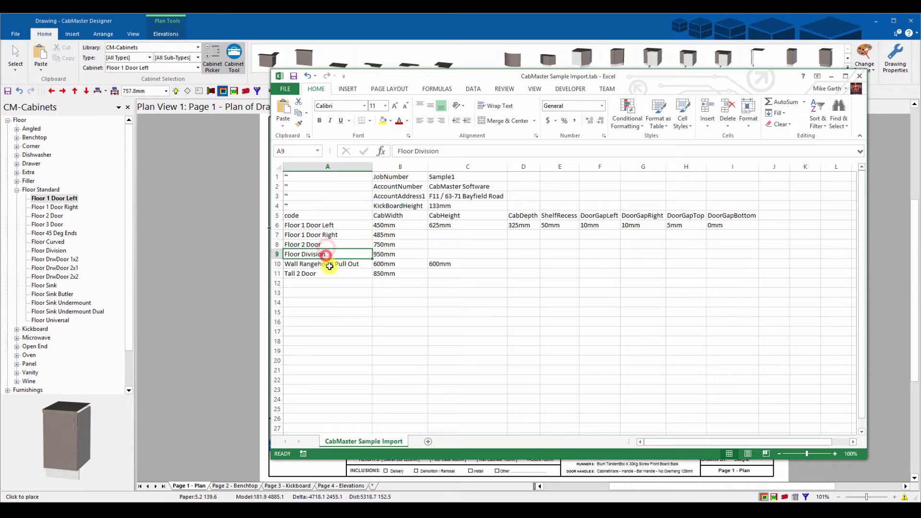
left_click(330, 265)
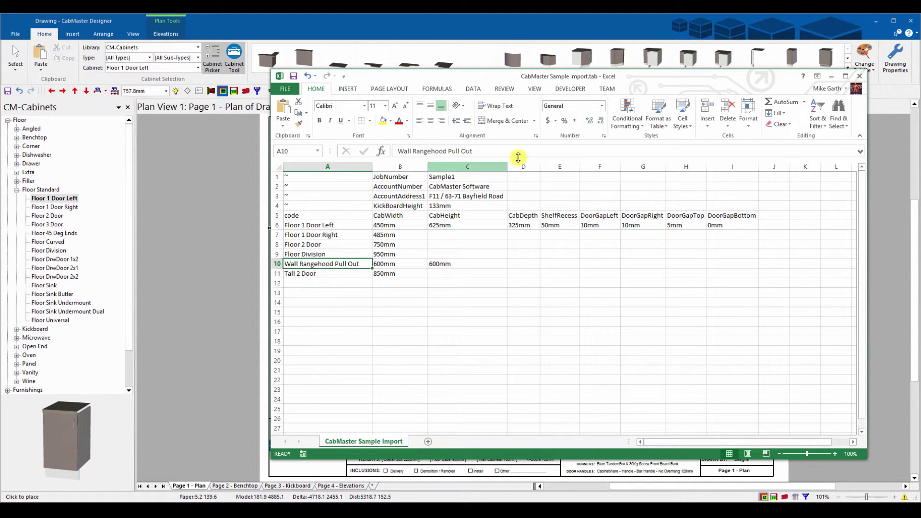
Step: Switch to CabMaster Designer, open the format settings of the Floor 1 Door Left cabinet, and view its shelf options
key("super+Down")
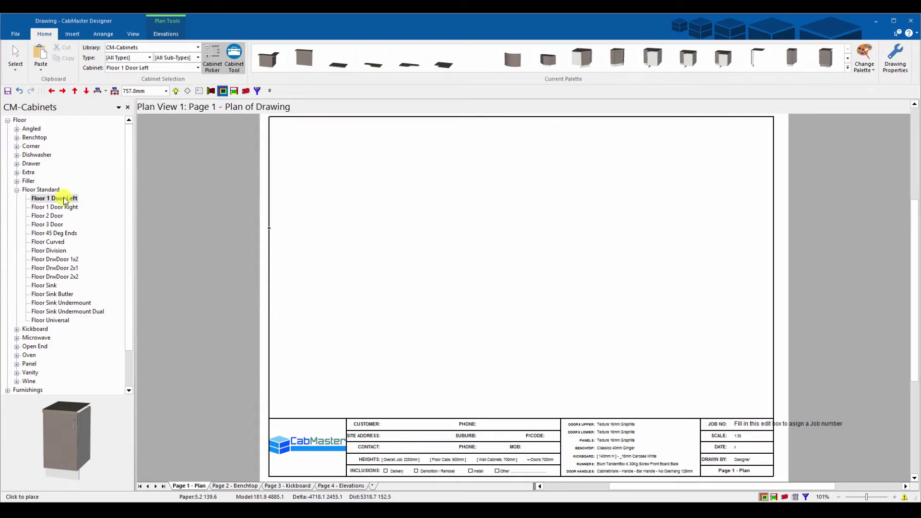
double_click(64, 198)
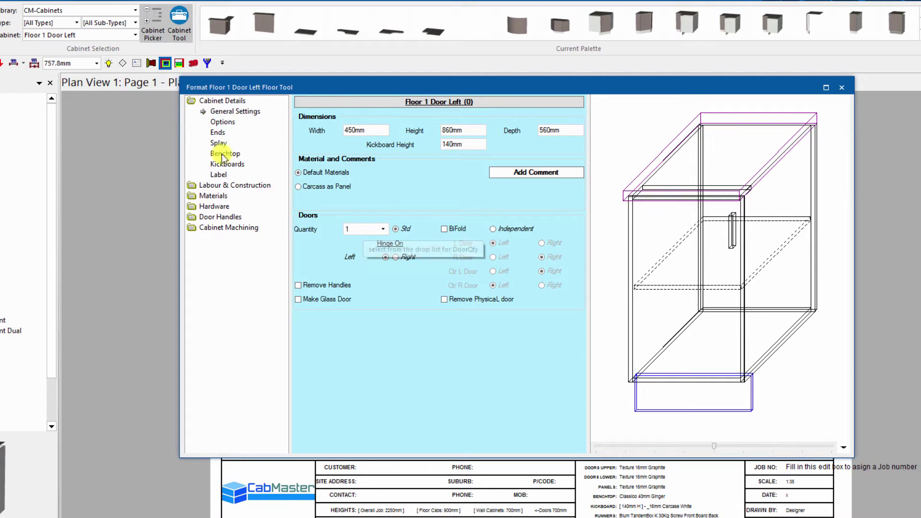
left_click(222, 122)
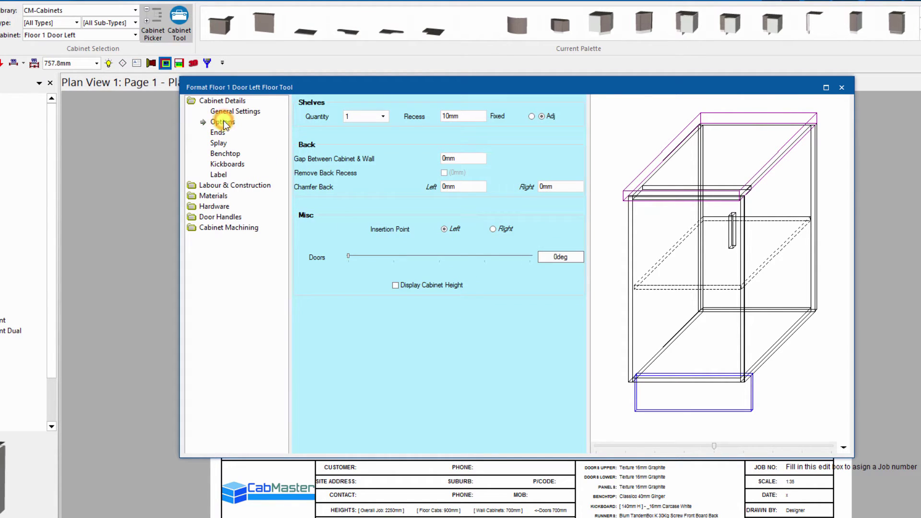
Step: Try a shelf quantity of 0 on the Floor 1 Door Left cabinet and set it back to 1
left_click(358, 116)
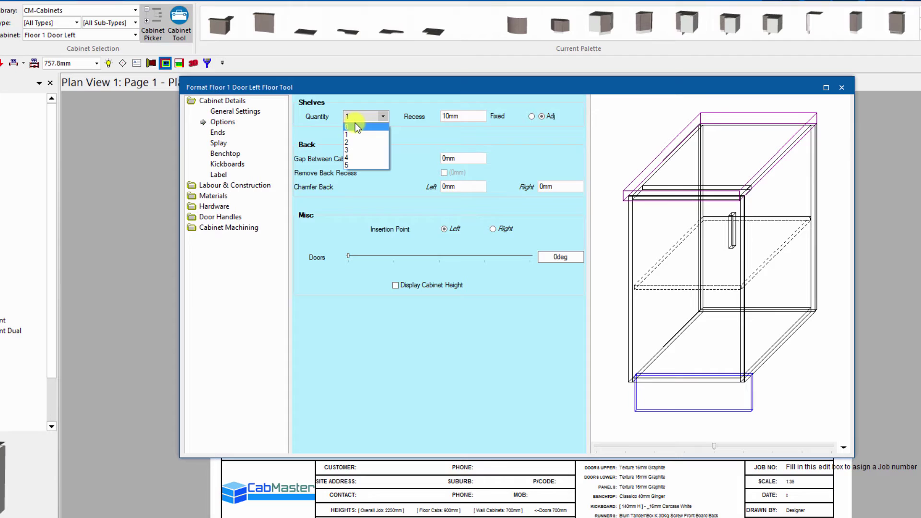
left_click(358, 126)
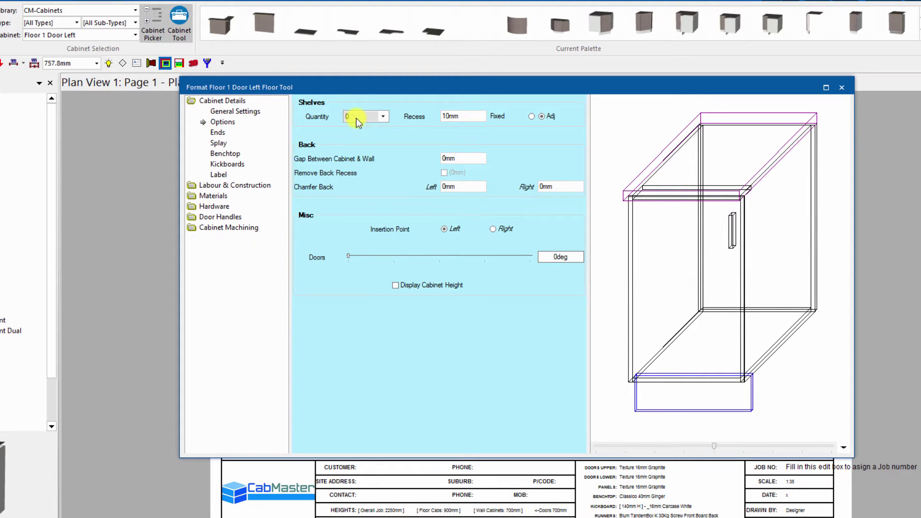
left_click(357, 117)
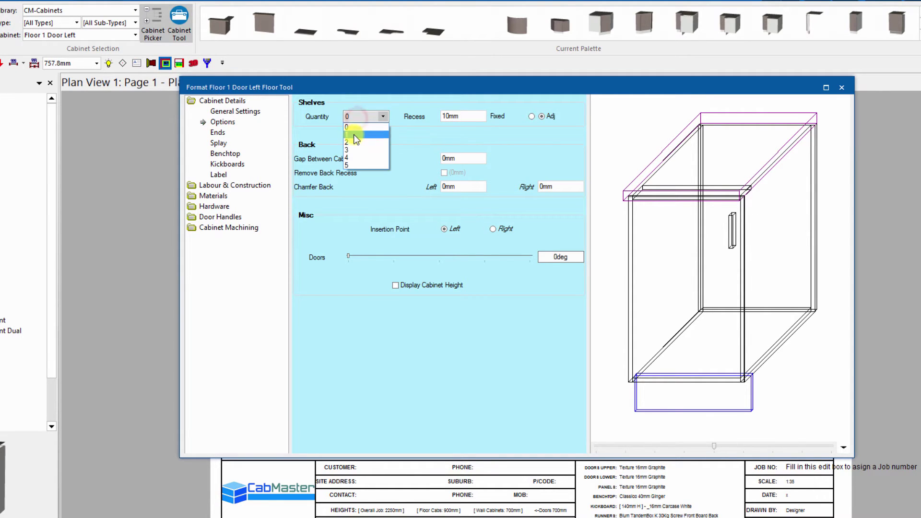
left_click(353, 135)
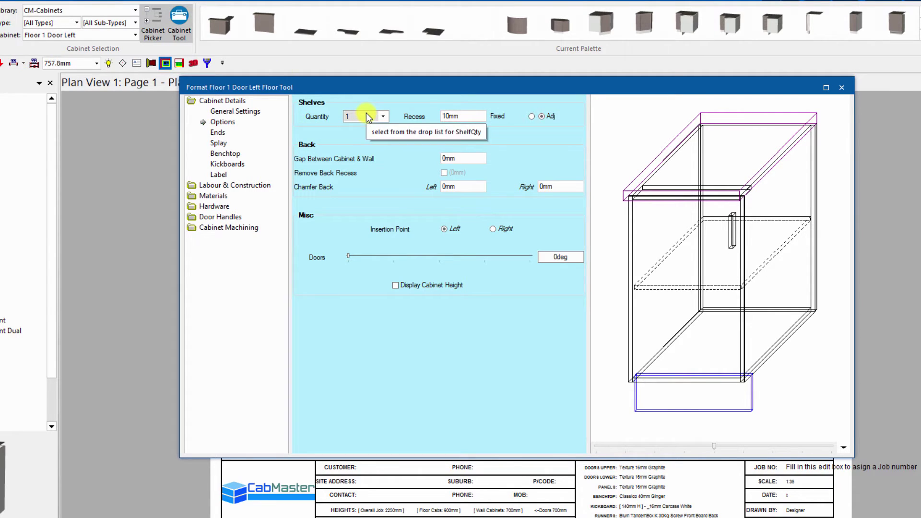
Step: Switch to the Excel import sheet, add a ShelfQty header in J5, and enter 3 in J6 for Floor 1 Door Left
key("alt+Tab")
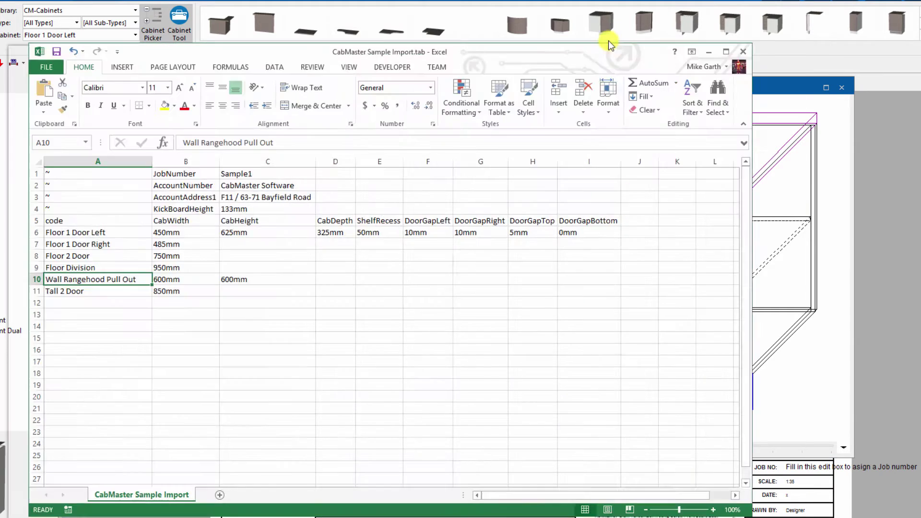
left_click(656, 208)
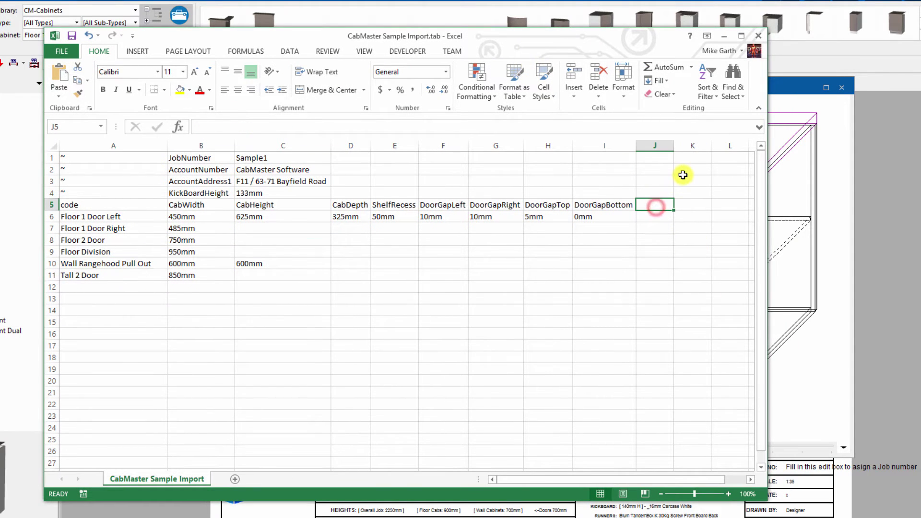
type("SherlfQty")
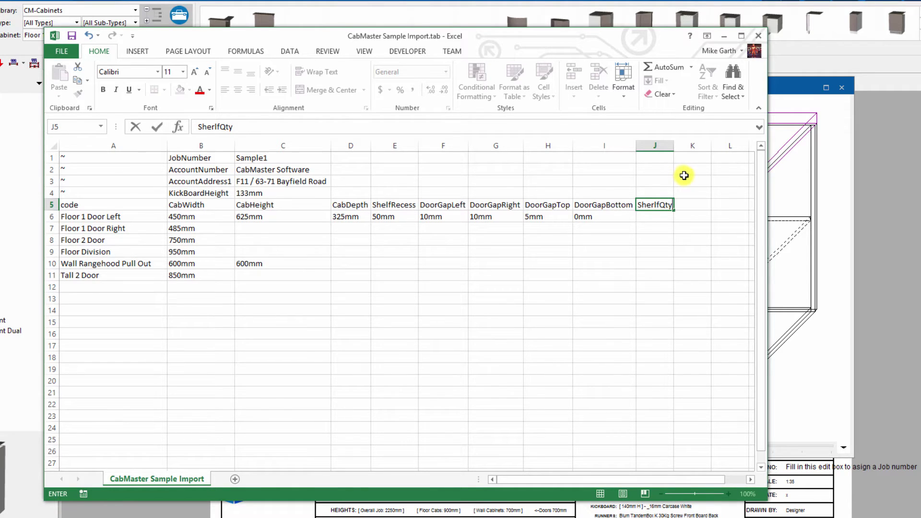
key("Left")
key("Left")
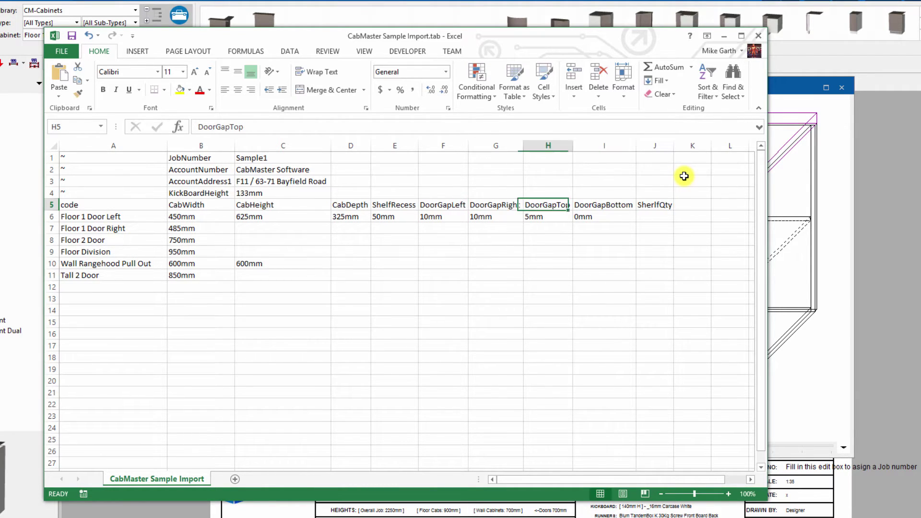
key("Right")
key("Right")
type("She")
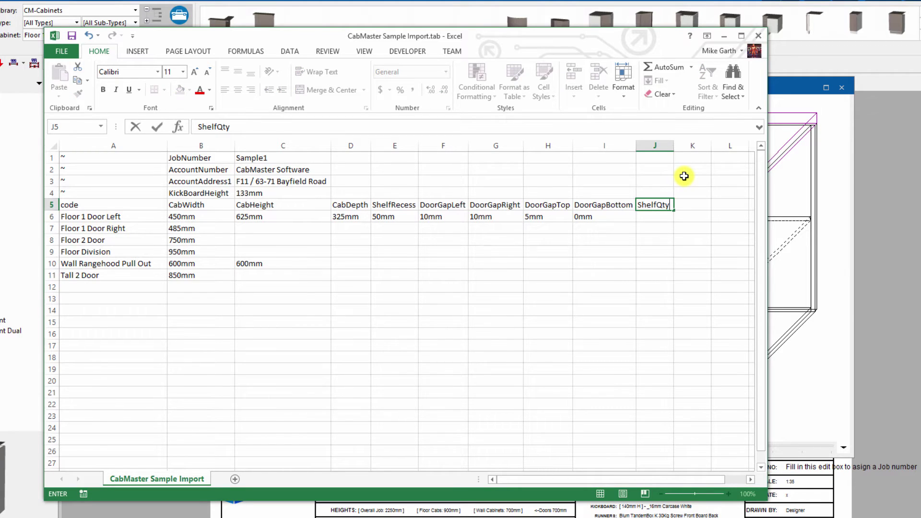
key("Return")
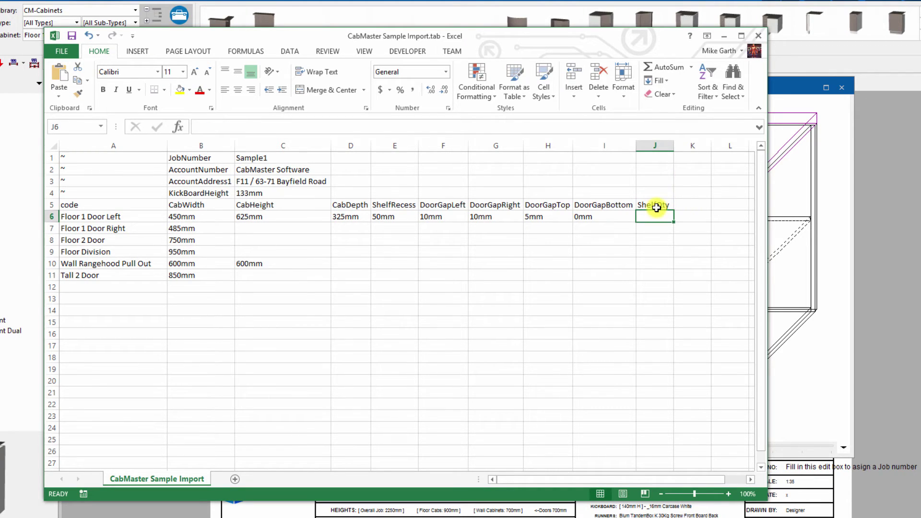
type("3")
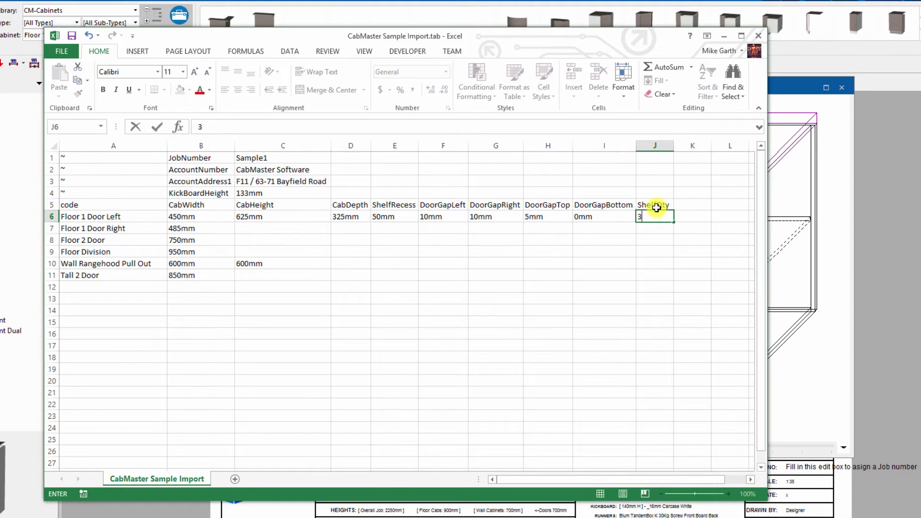
key("Return")
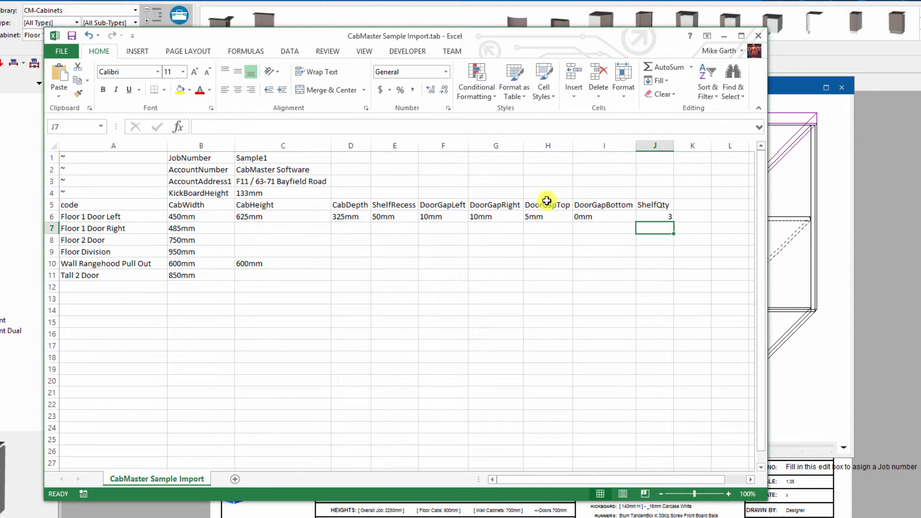
Step: Check the Floor 1 Door Left values, the empty cells in D7:J10, and the CabHeight column
left_click(53, 216)
left_click(487, 229)
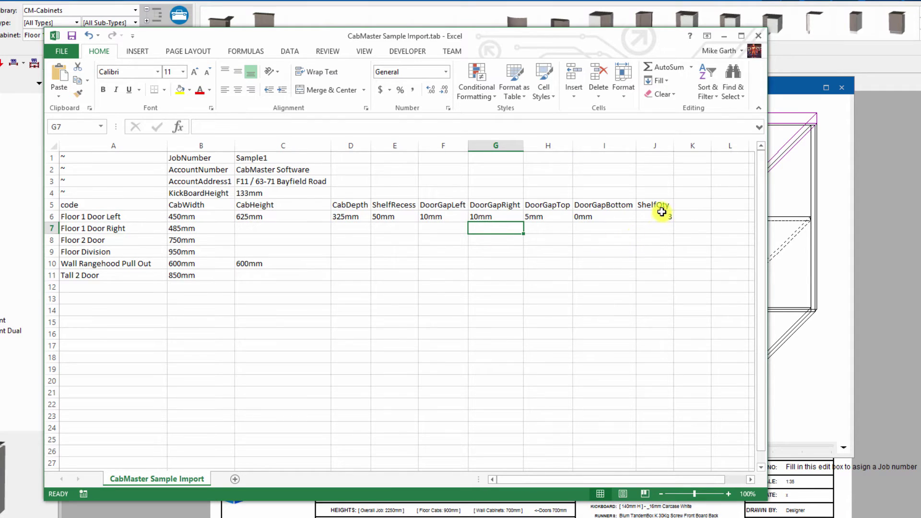
left_click_drag(352, 229, 647, 264)
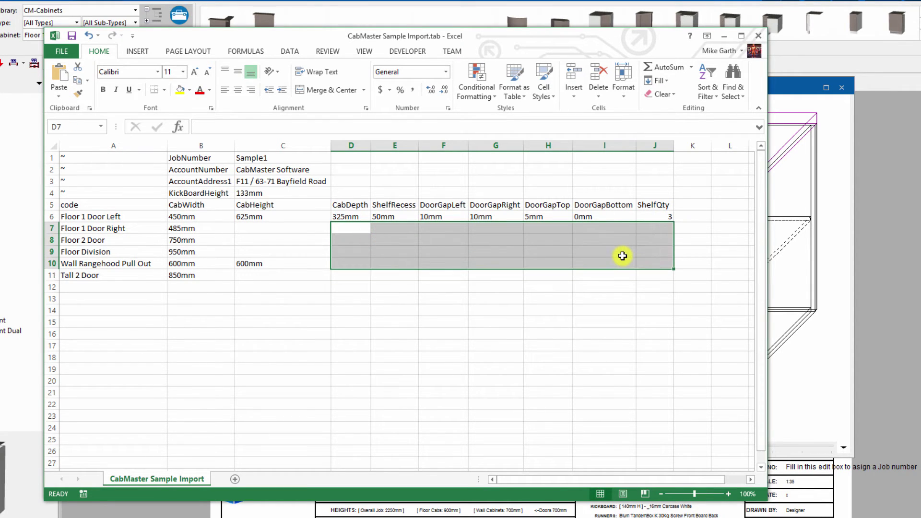
left_click(205, 239)
left_click(273, 218)
left_click(263, 253)
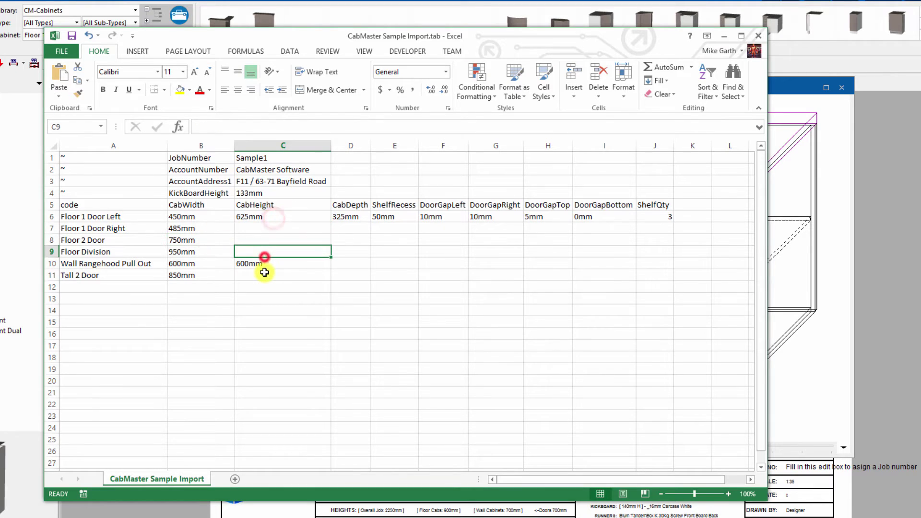
Step: Save the import sheet in the tab-delimited text format and close Excel without saving again
left_click(73, 35)
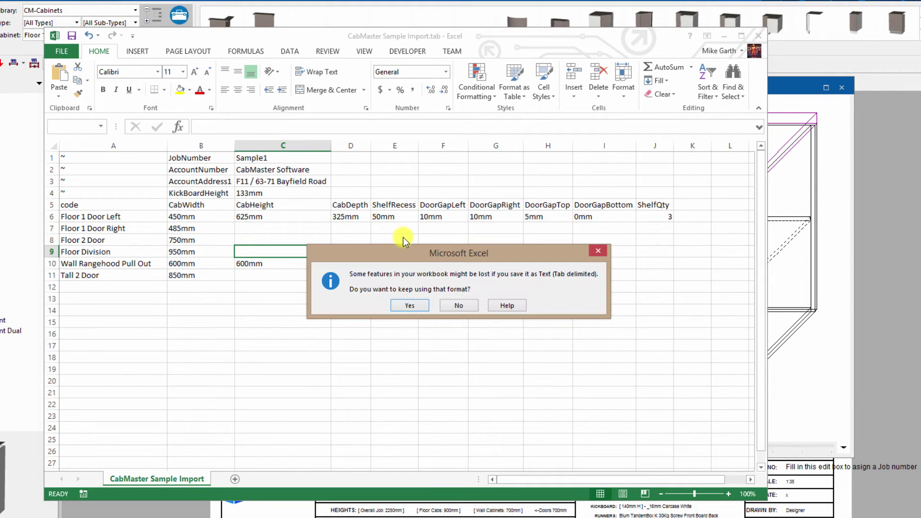
left_click(412, 306)
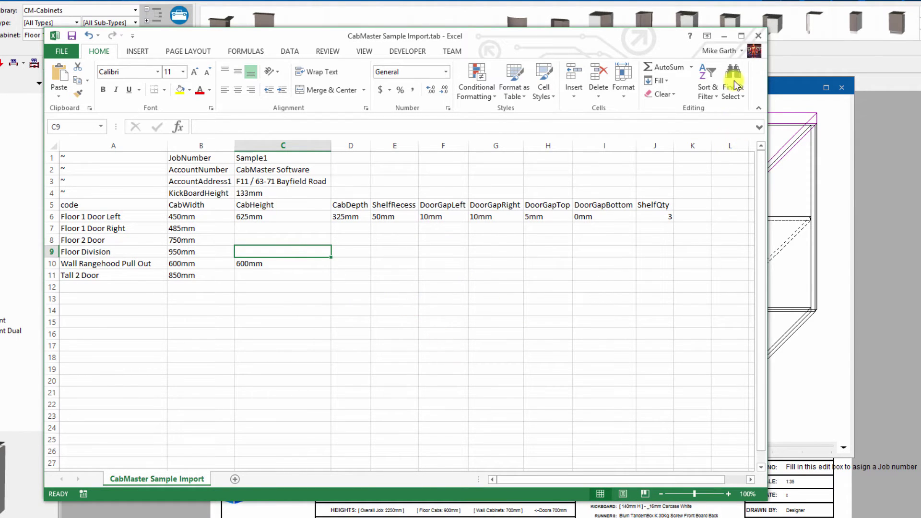
left_click(758, 36)
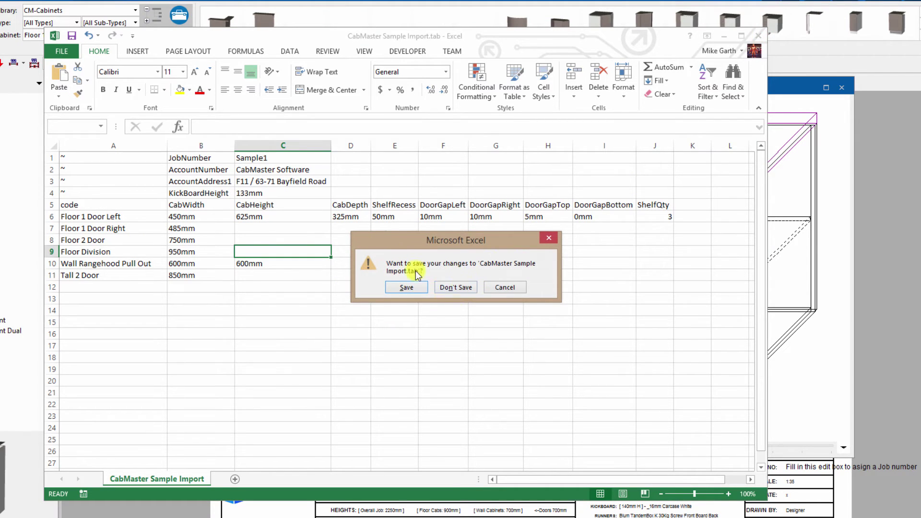
left_click(457, 287)
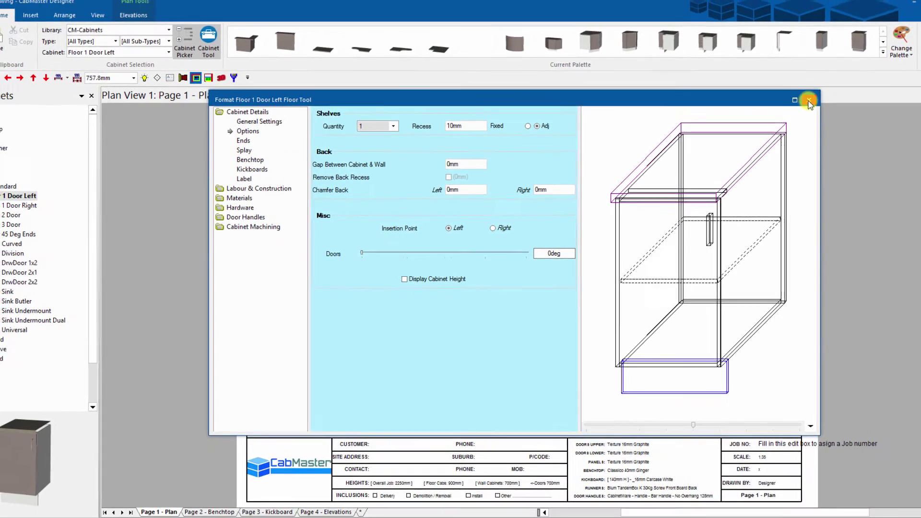
Step: Close the cabinet settings, show the drawing in List View, and import CabMaster Sample Import.tab as an item list
left_click(809, 100)
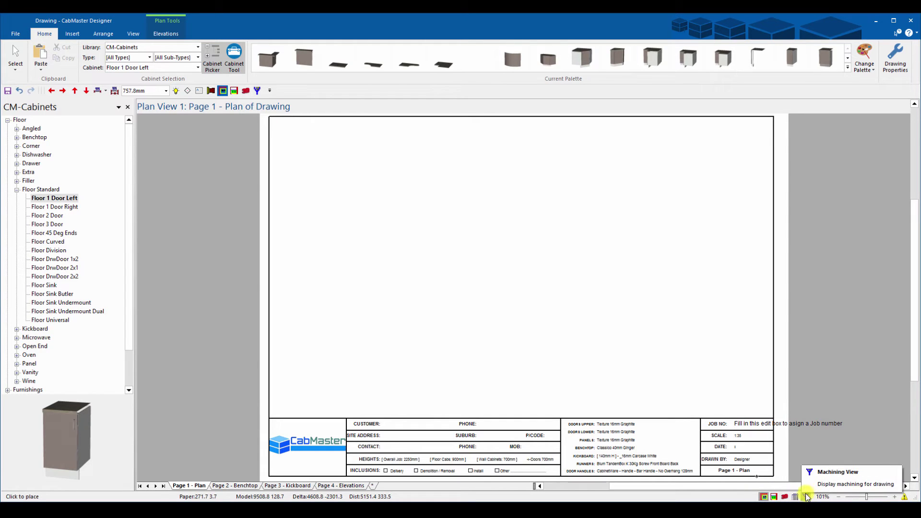
left_click(795, 497)
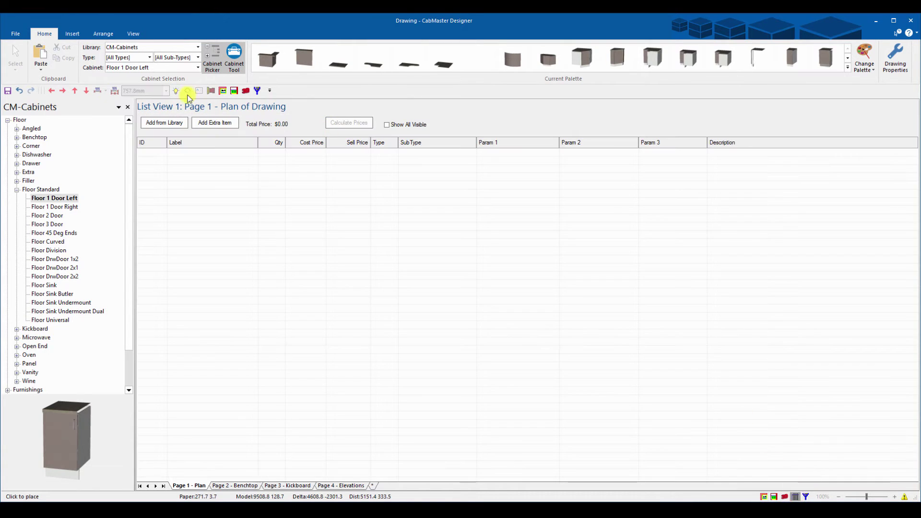
left_click(17, 33)
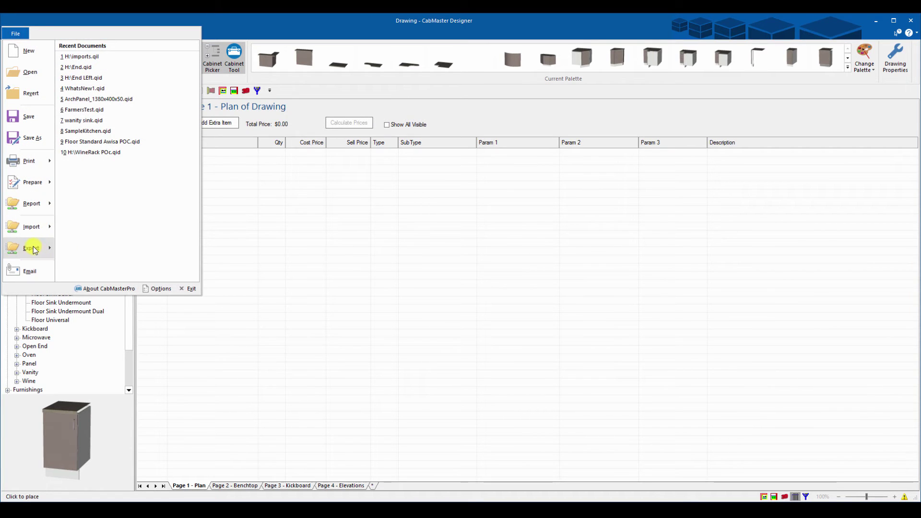
mouse_move(43, 228)
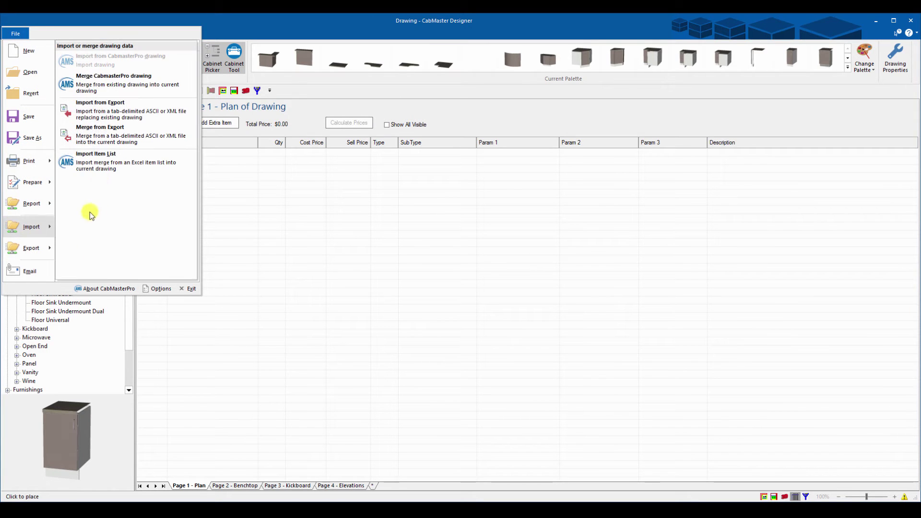
left_click(99, 163)
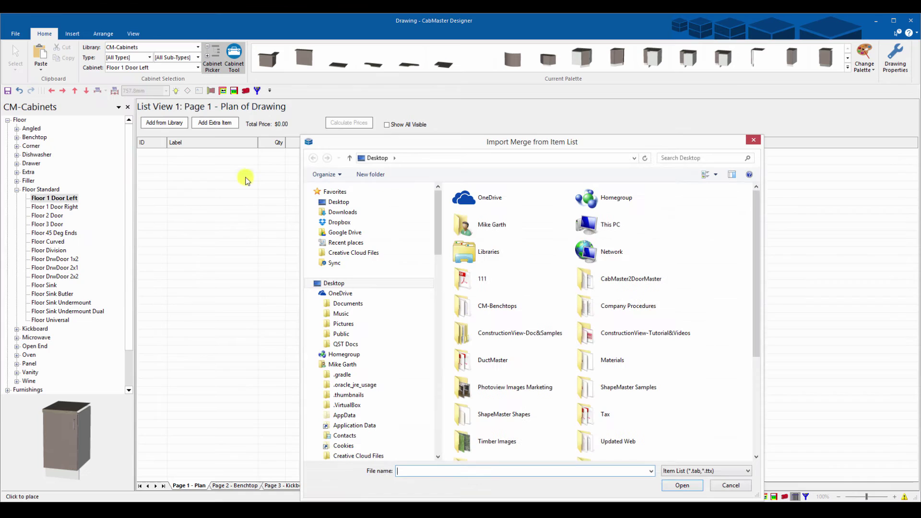
left_click_drag(756, 301, 744, 390)
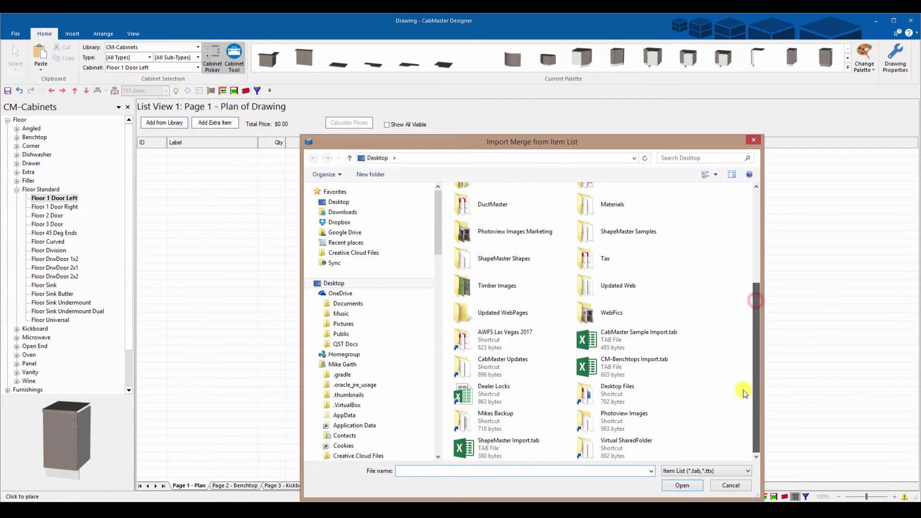
left_click(638, 339)
left_click(683, 486)
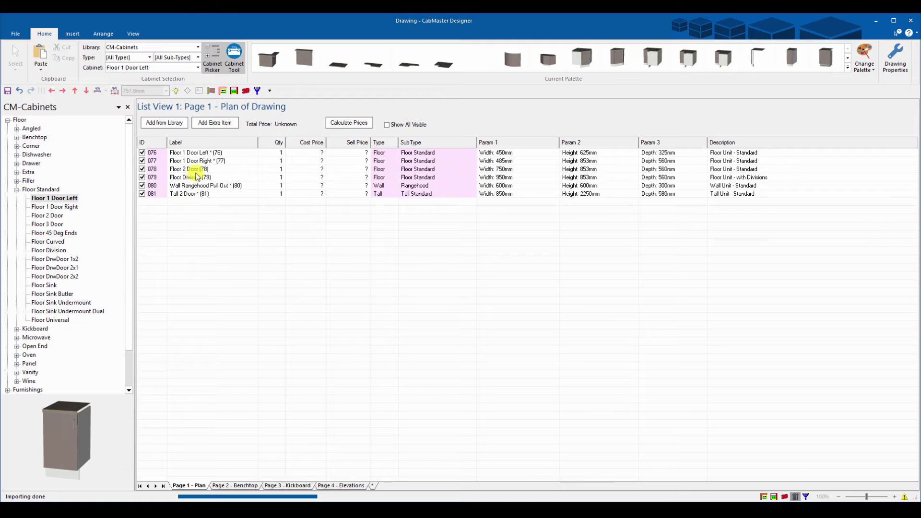
Step: Check the imported Floor 1 Door Left cabinet's dimensions and shelf options, and open the same options for Floor 1 Door Right
double_click(194, 155)
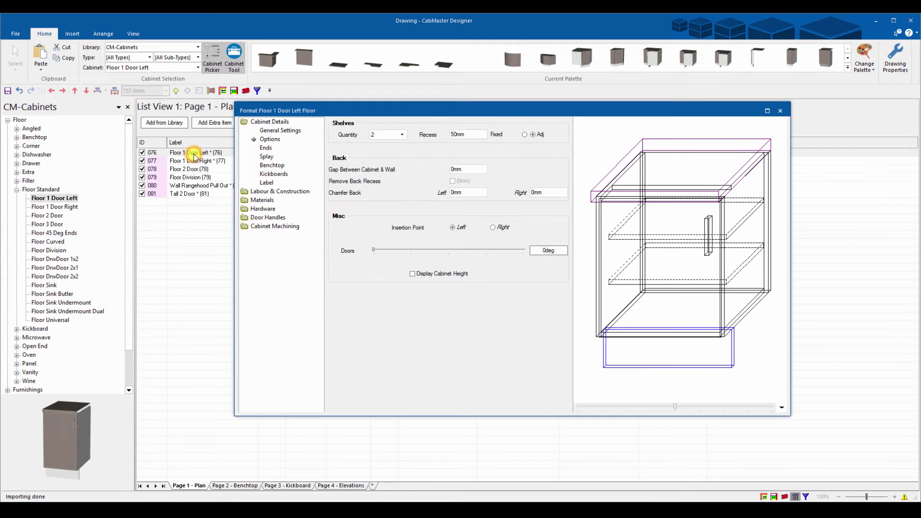
left_click(271, 131)
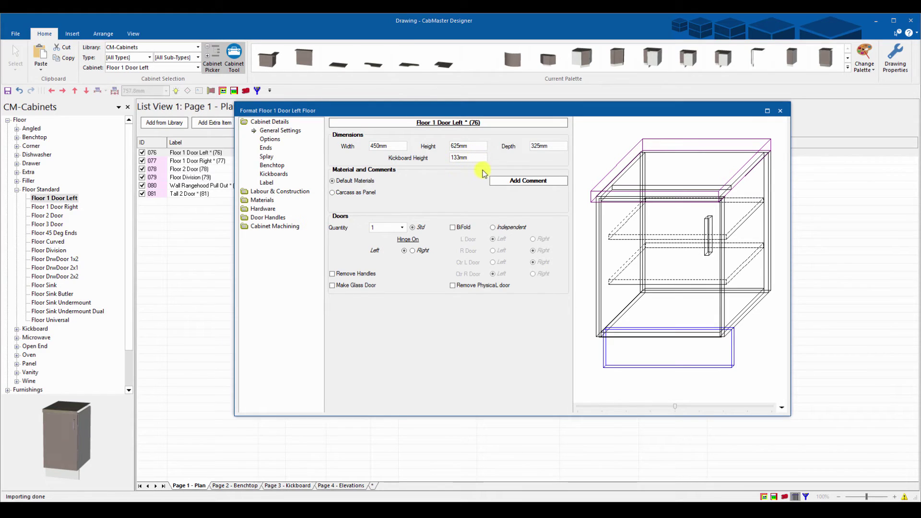
left_click(269, 140)
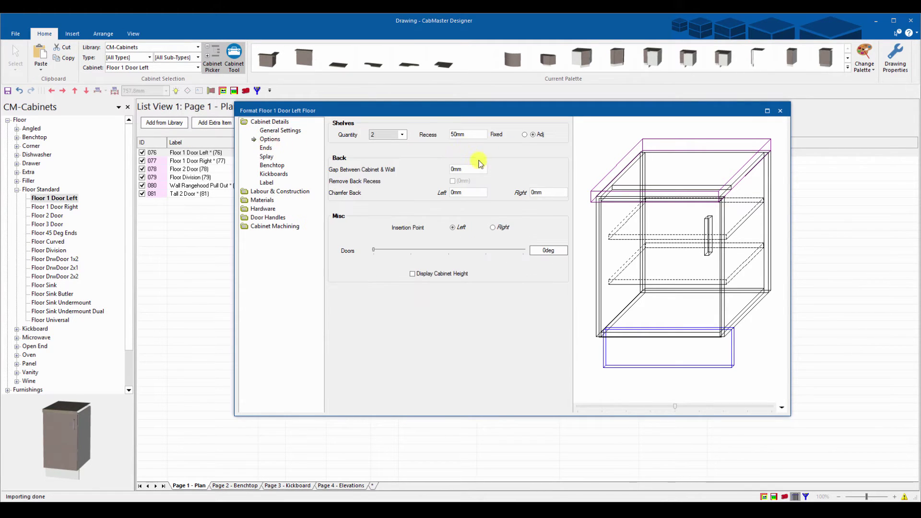
left_click(179, 162)
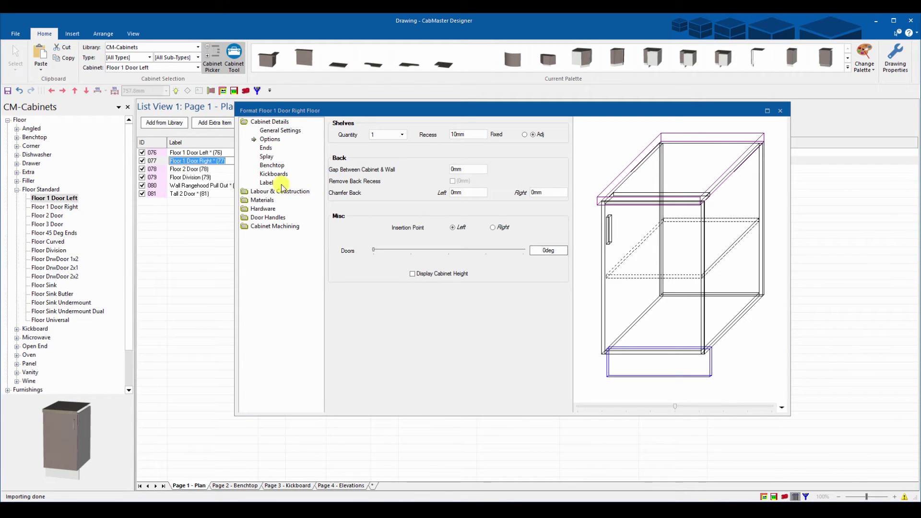
Step: Compare the shelf options of Floor 1 Door Right and Floor 1 Door Left, check the available shelf quantities, and close the cabinet settings
left_click(197, 160)
left_click(197, 153)
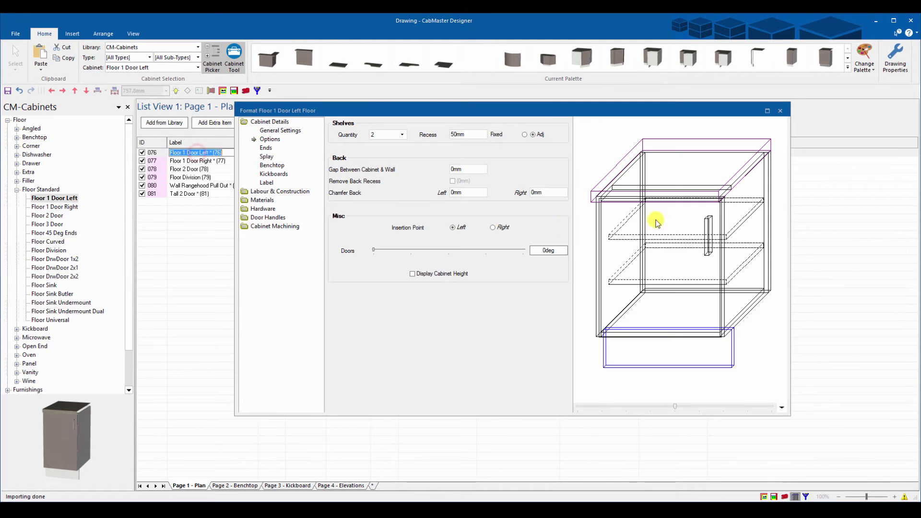
left_click(384, 134)
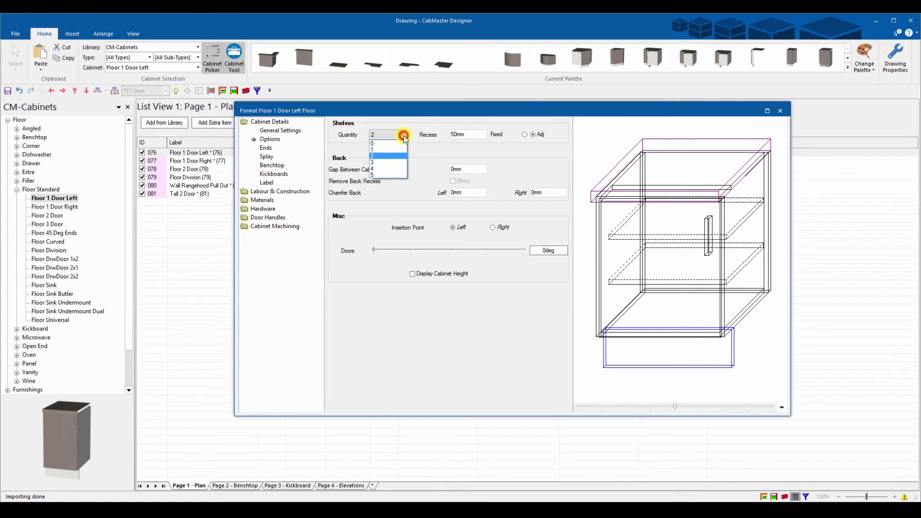
left_click(384, 155)
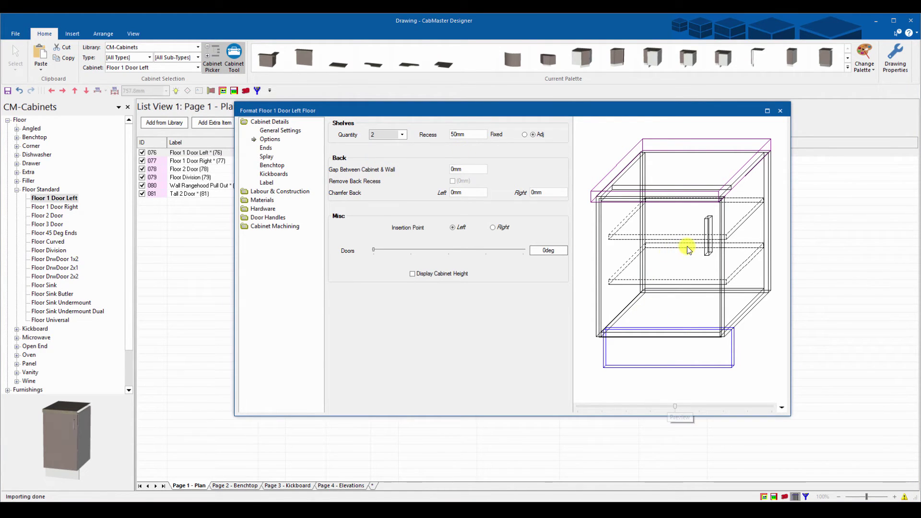
left_click(780, 110)
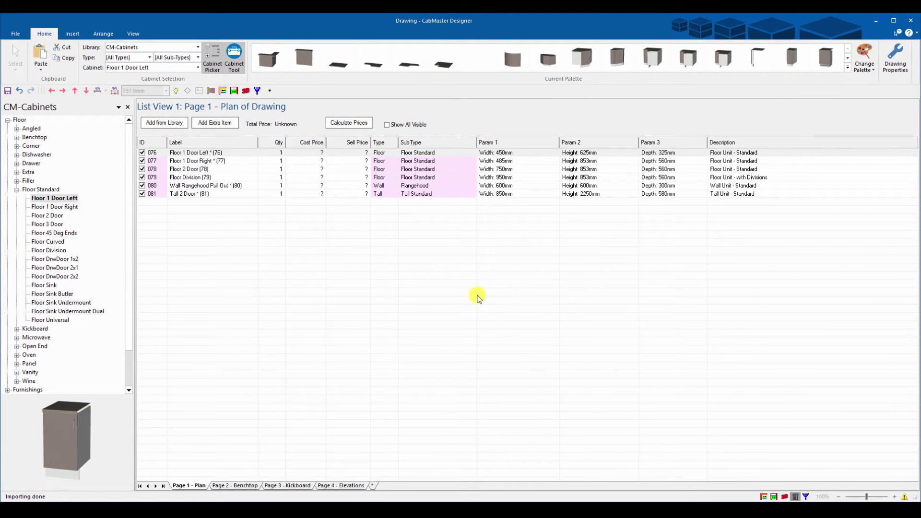
Step: Check the job number and the standard kick height in the job defaults of the drawing properties, and close the properties
left_click(895, 57)
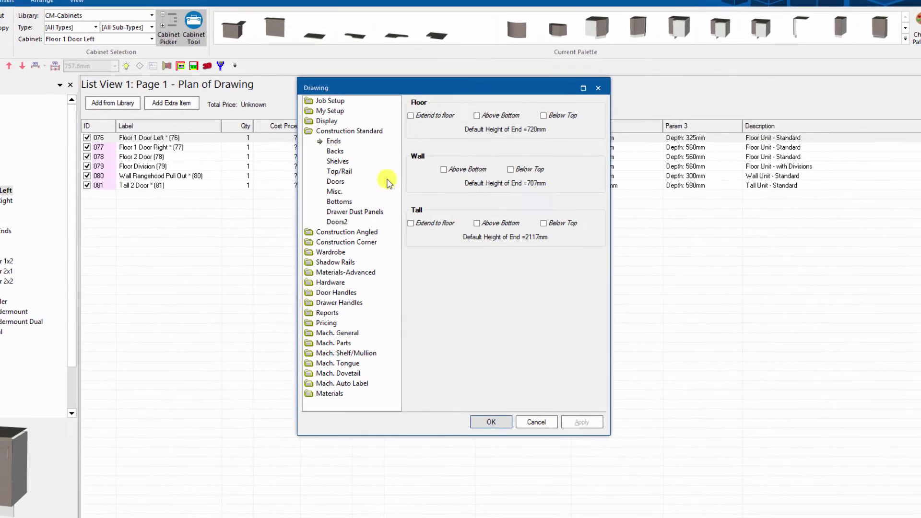
left_click(331, 102)
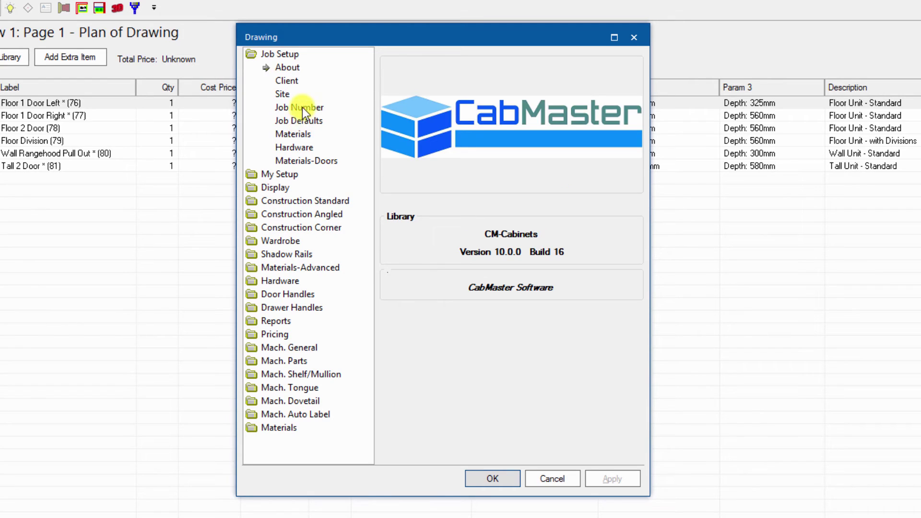
left_click(303, 108)
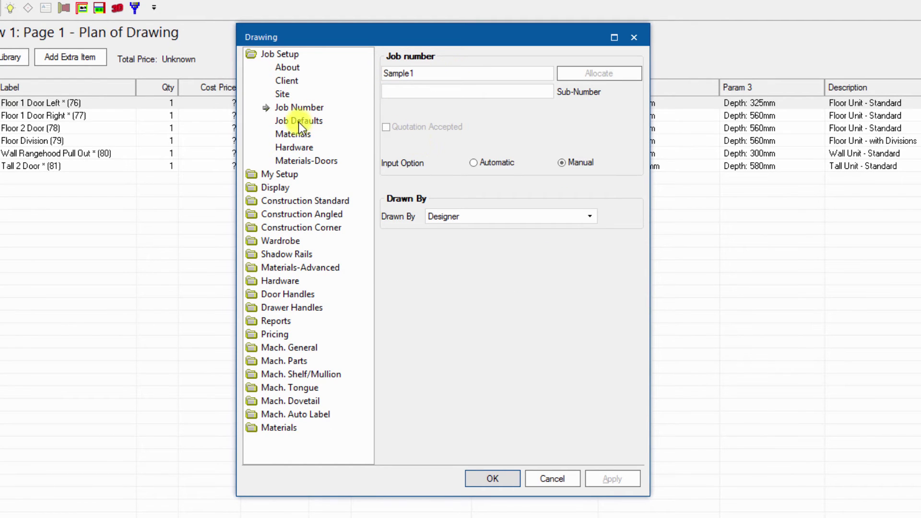
left_click(298, 120)
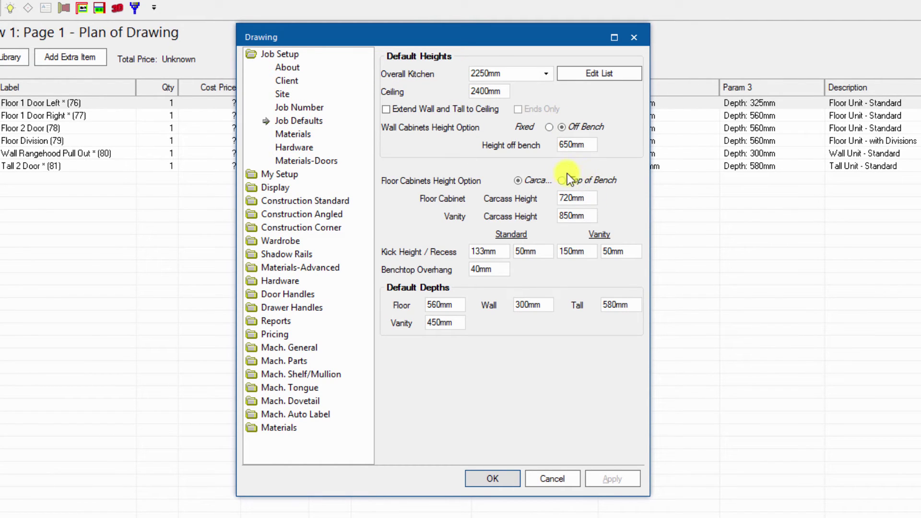
double_click(484, 251)
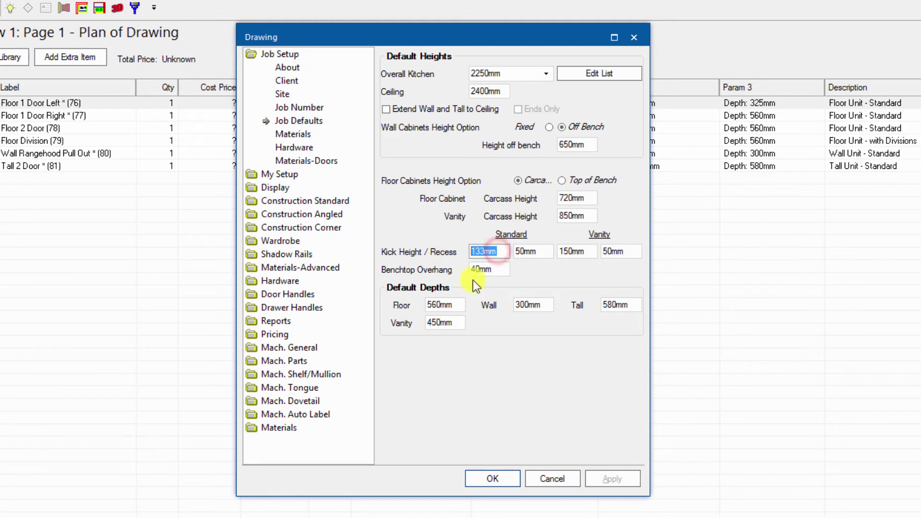
left_click(482, 251)
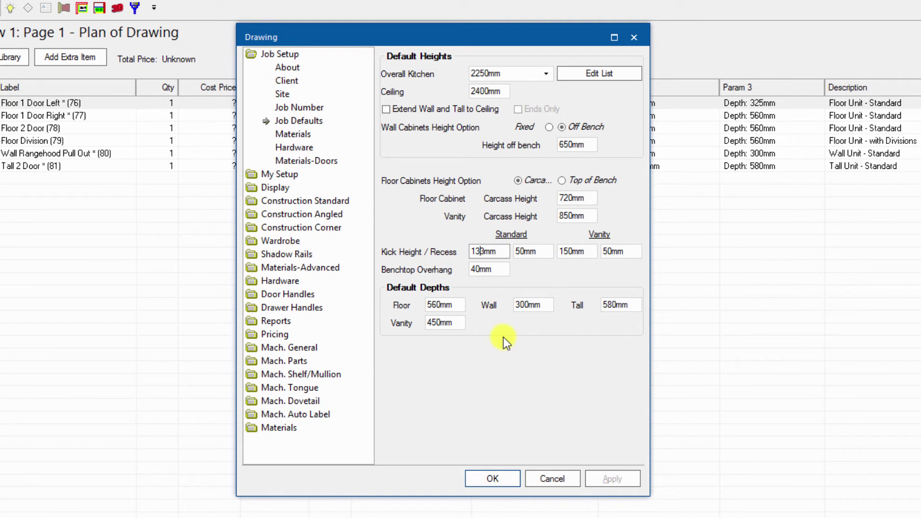
left_click(499, 477)
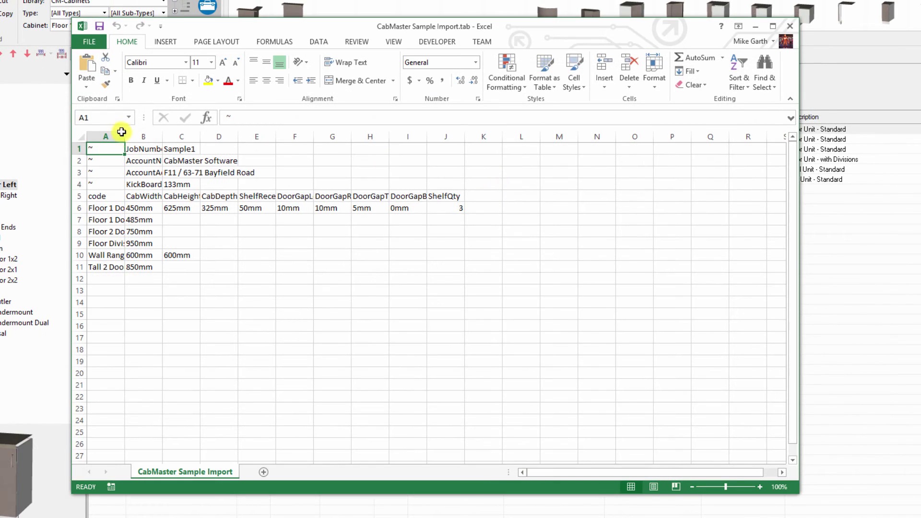
Step: In Excel, fit all column widths of CabMaster Sample Import.tab to their contents
left_click(82, 137)
double_click(124, 136)
left_click(420, 318)
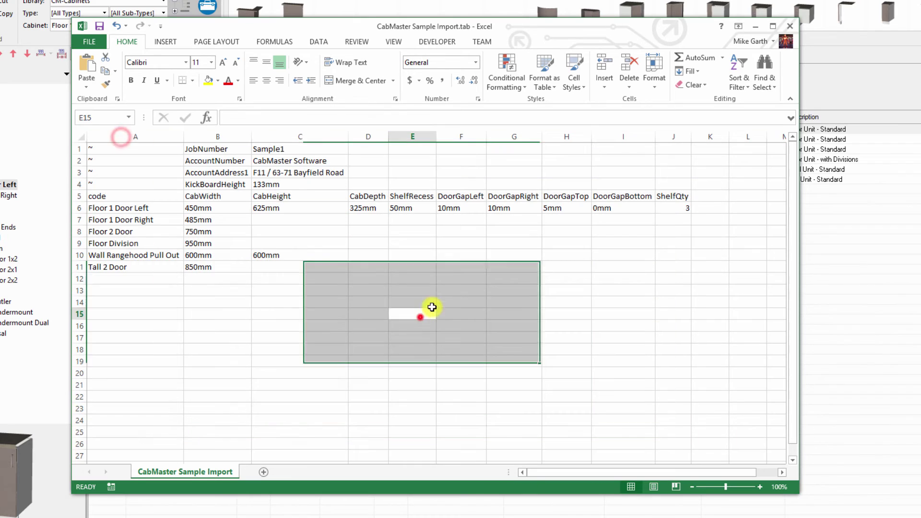
Step: Add a KickboardHeight column in K5 with 125mm for Floor 1 Door Left and 144mm for Floor 1 Door Right
left_click(696, 195)
type("KickboardHeight")
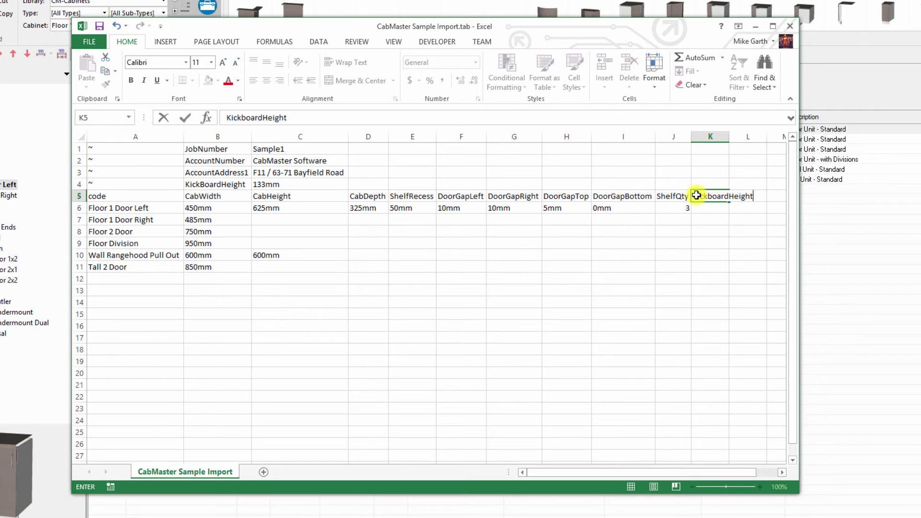
key("Return")
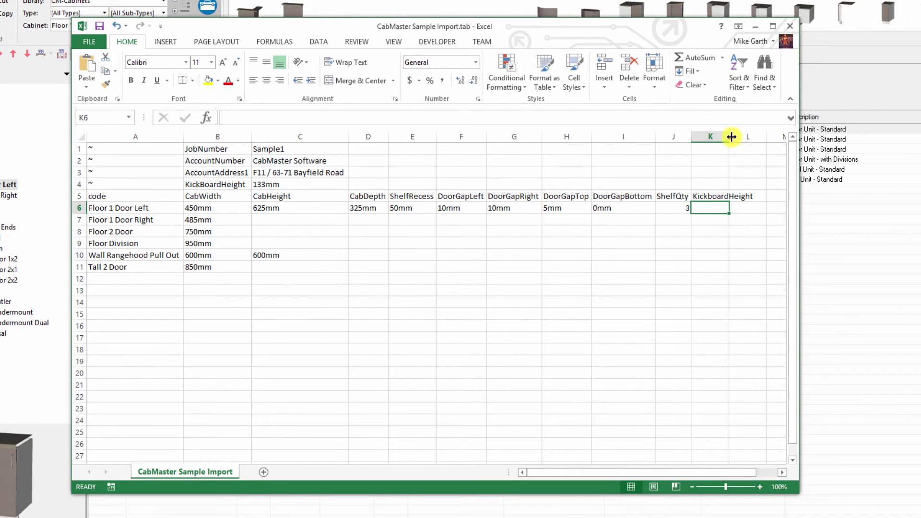
left_click_drag(730, 137, 767, 139)
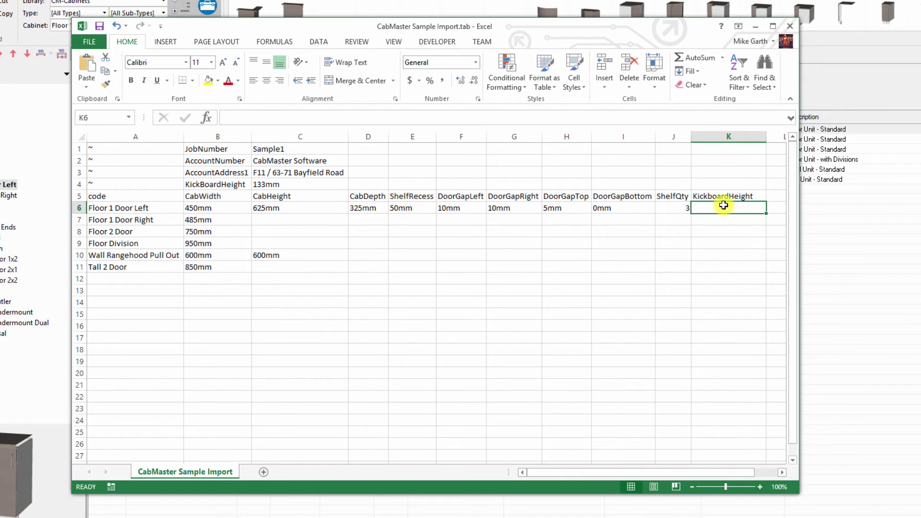
type("125mm")
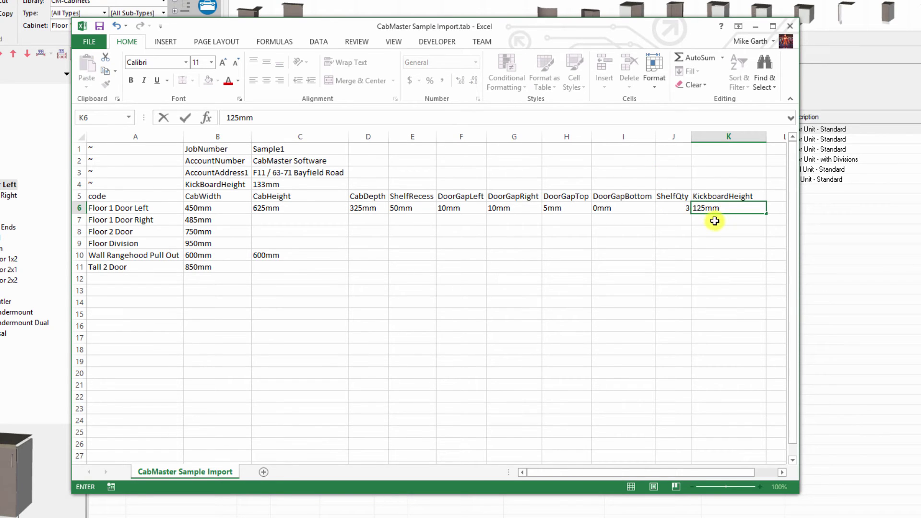
key("Return")
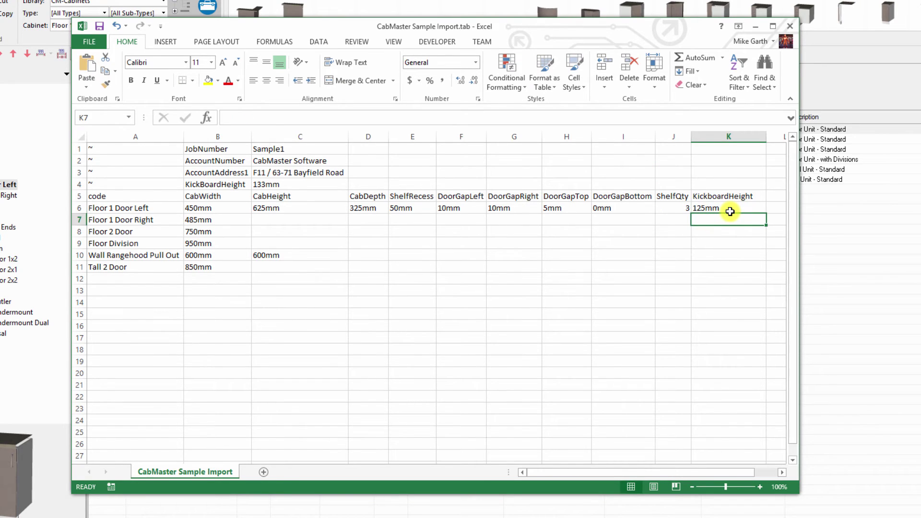
type("144mm")
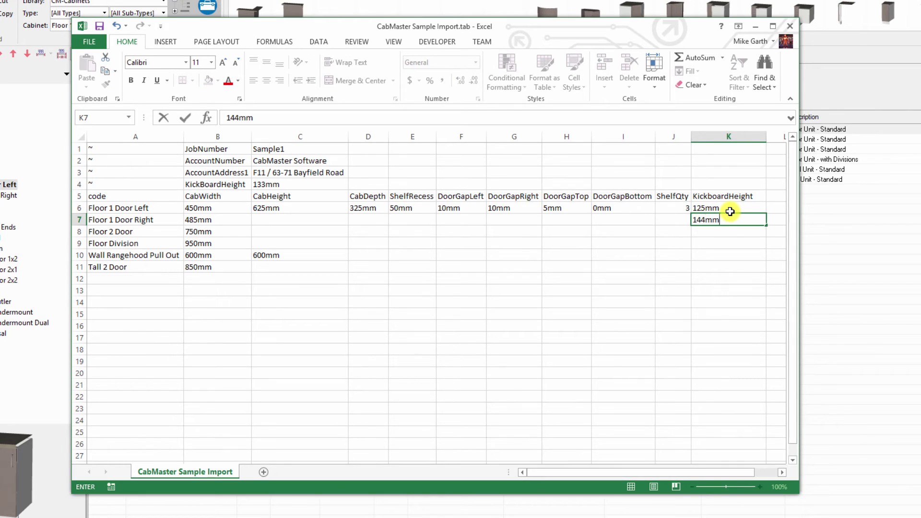
key("Return")
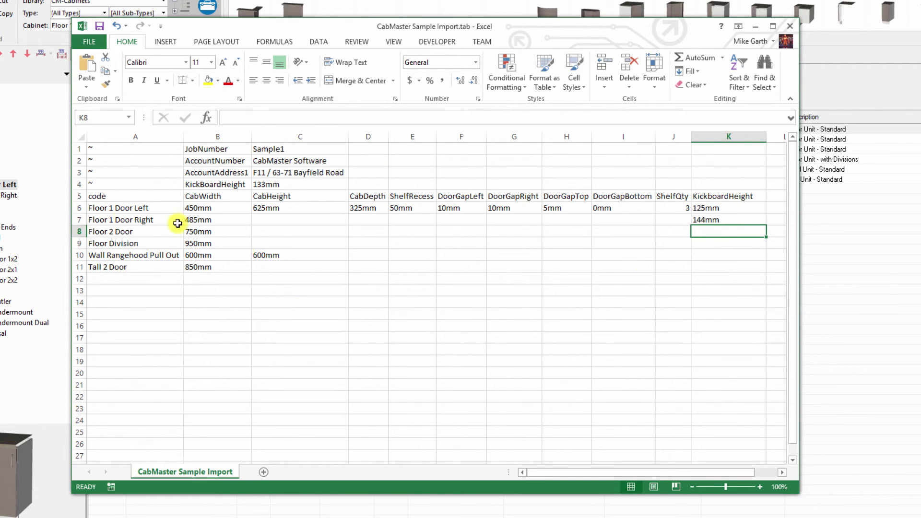
Step: Save the updated sheet, keeping the tab-delimited text format, and close Excel without saving again
left_click(100, 28)
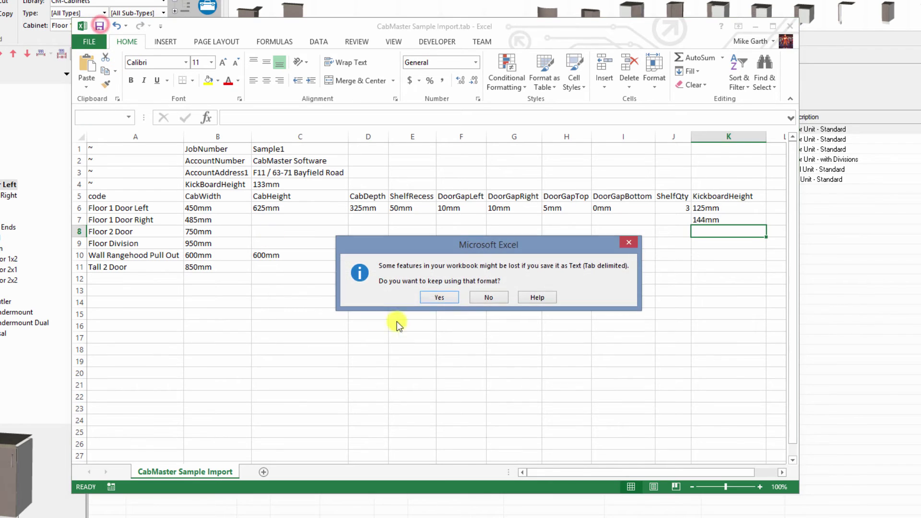
left_click(437, 296)
left_click(789, 27)
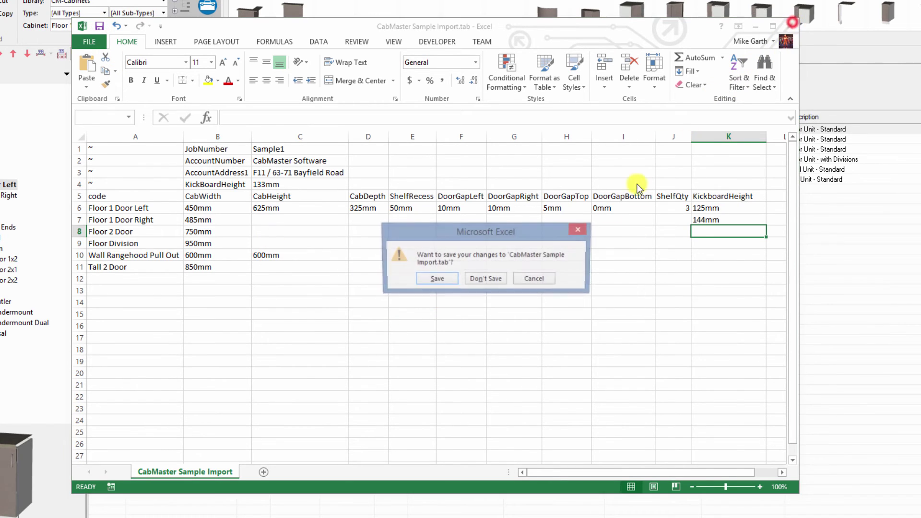
left_click(484, 280)
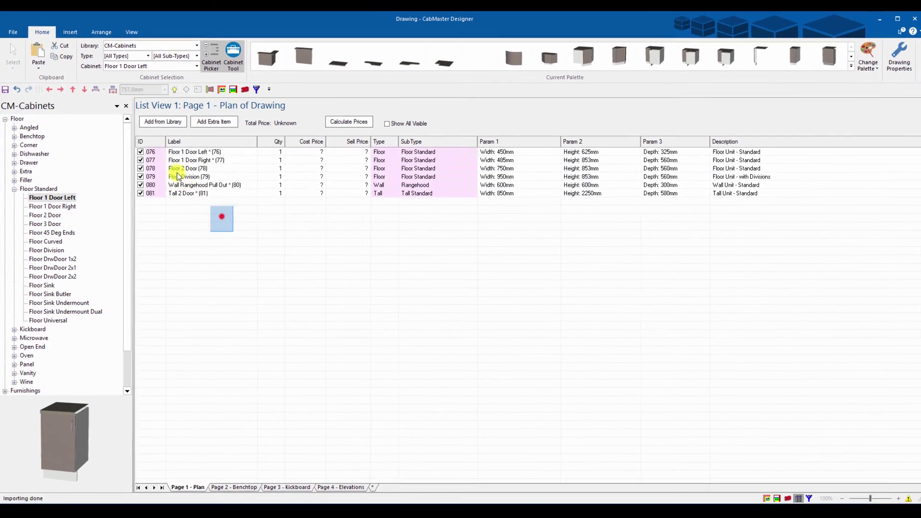
Step: Empty the cabinet list in CabMaster Designer and import the updated CabMaster Sample Import.tab from the Desktop as an item list
left_click(16, 34)
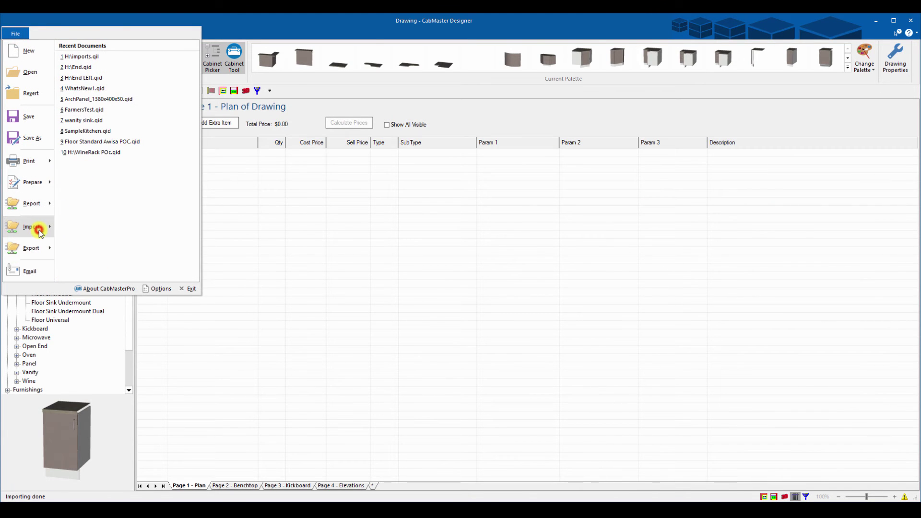
mouse_move(47, 229)
left_click(102, 159)
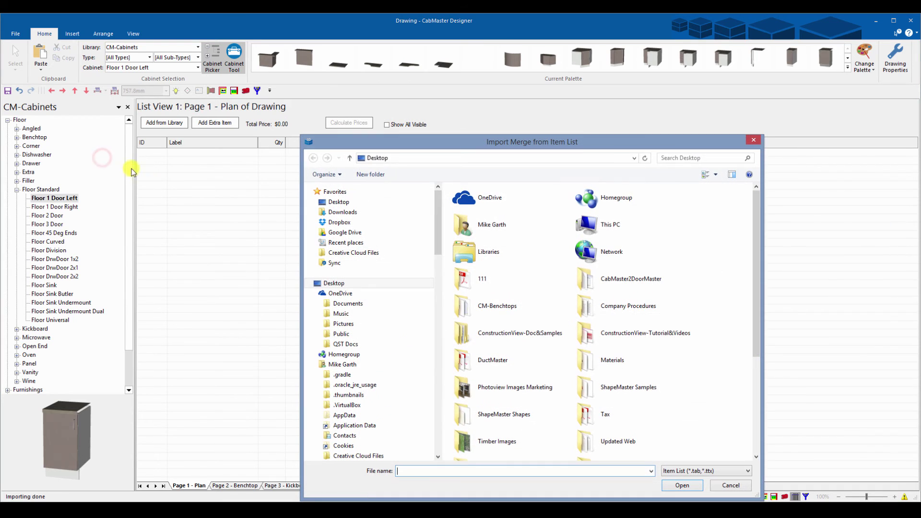
left_click(756, 360)
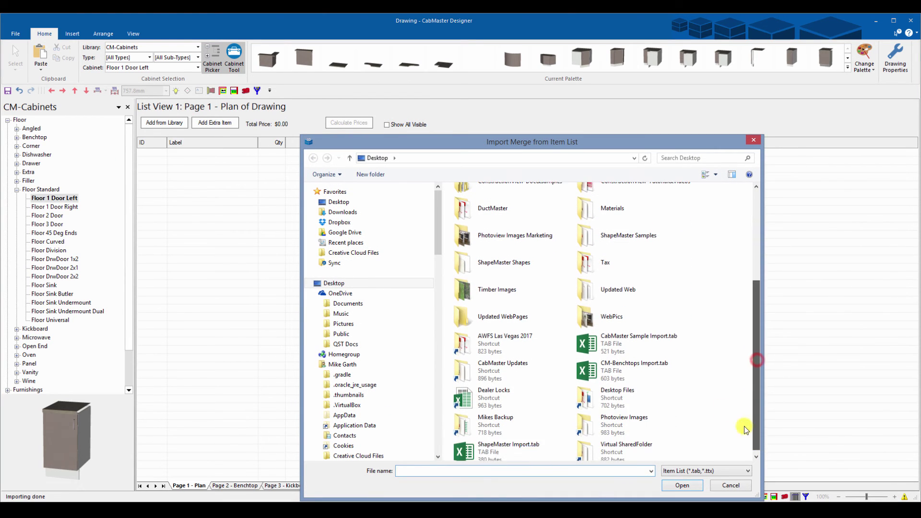
left_click(634, 350)
left_click(687, 484)
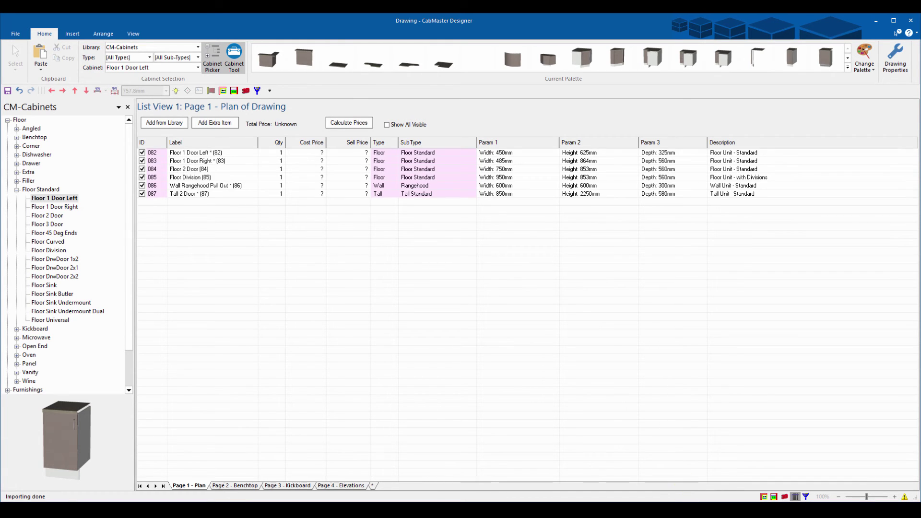
Step: Check the kickboard heights of Floor 1 Door Left, Floor 1 Door Right, Floor 2 Door and Floor Division, and close the cabinet settings
double_click(220, 152)
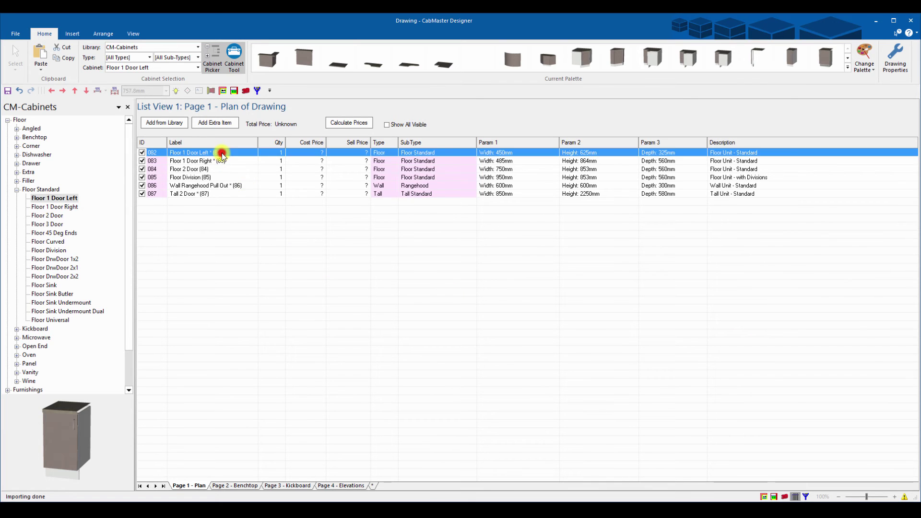
left_click(271, 130)
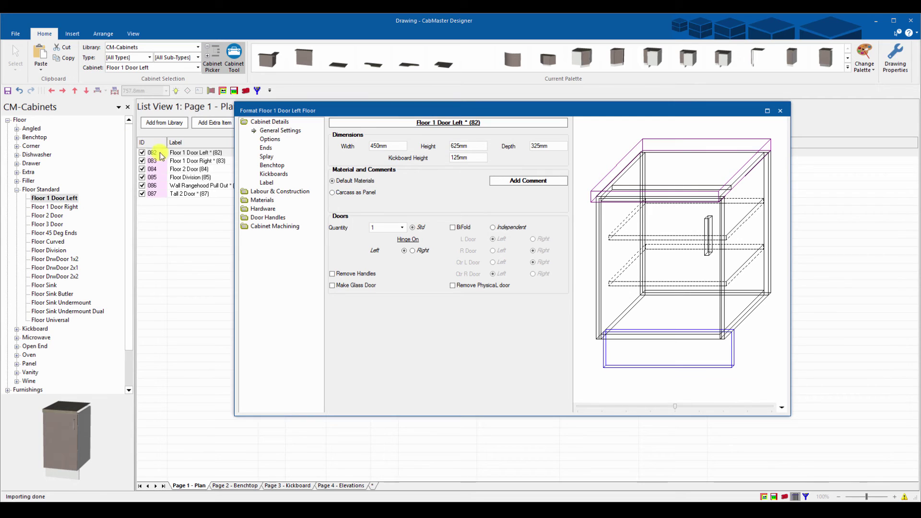
left_click(182, 161)
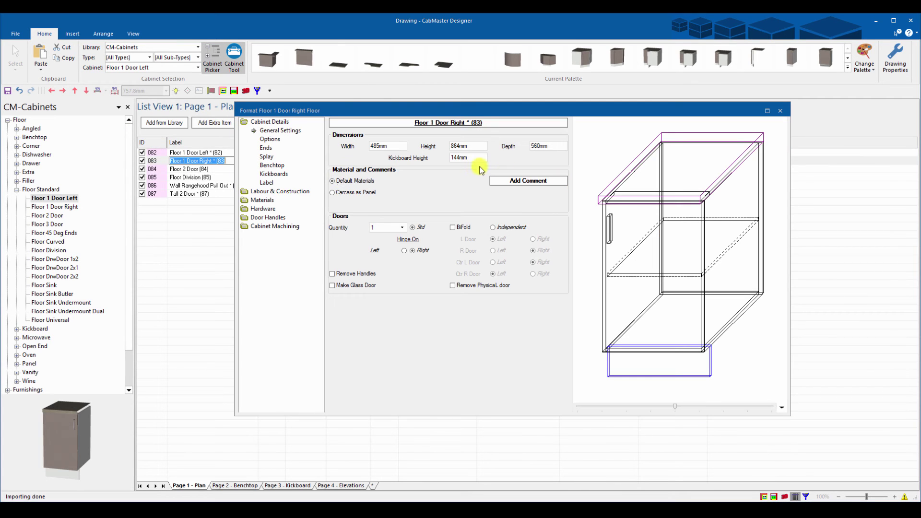
left_click(201, 169)
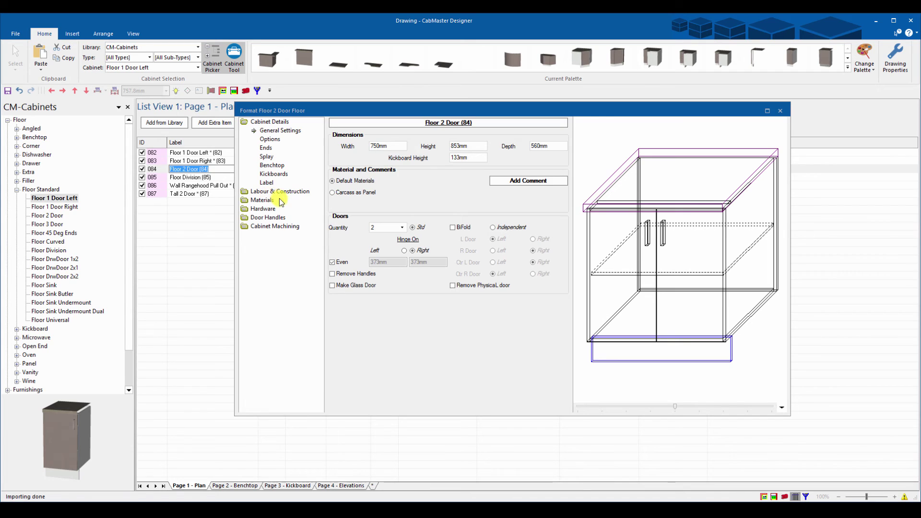
left_click(218, 177)
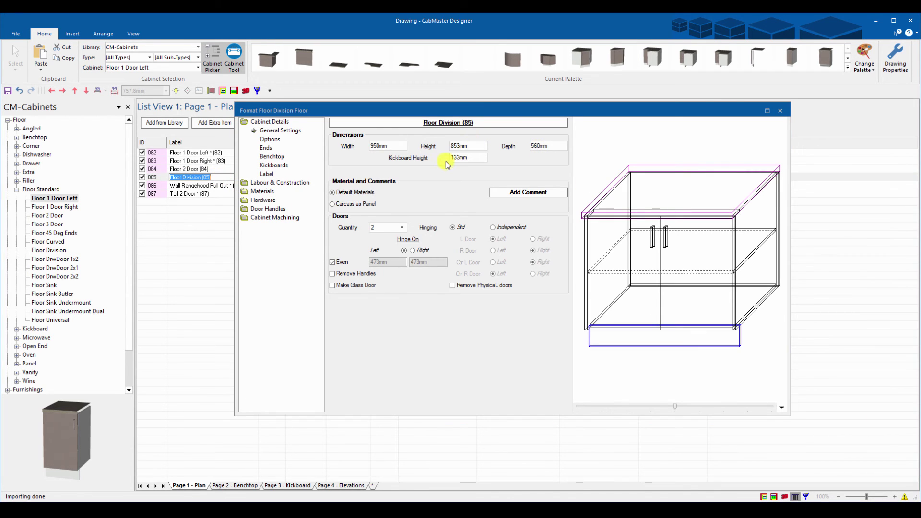
left_click(781, 110)
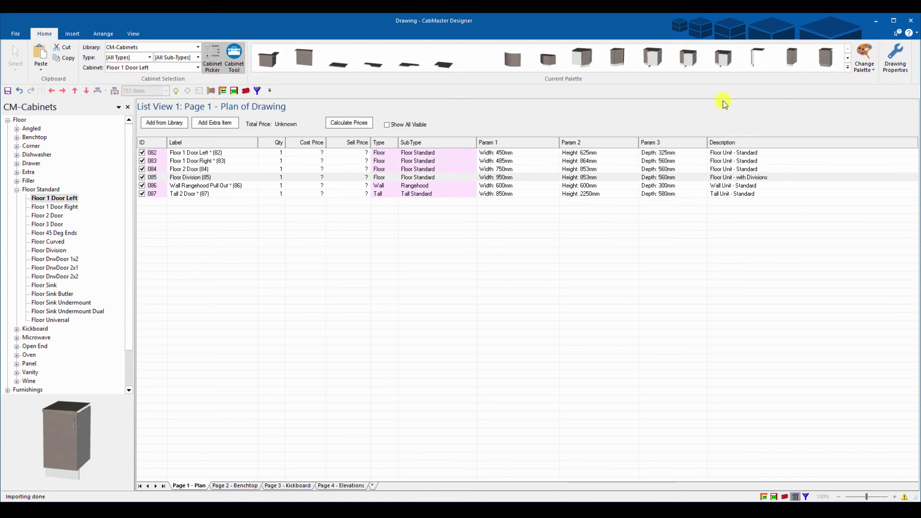
Step: Switch to the CM-Parts library without generating palettes and expand its Floor and Parts groups
mouse_move(294, 58)
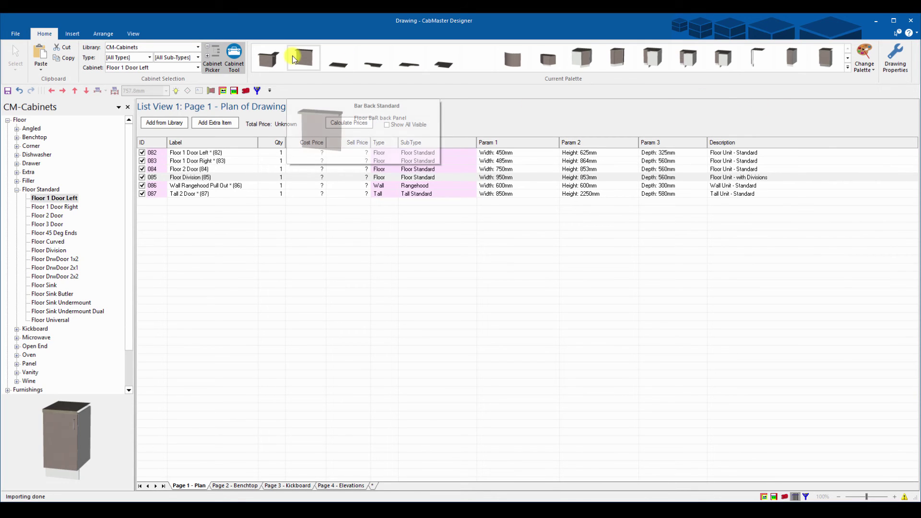
left_click(156, 47)
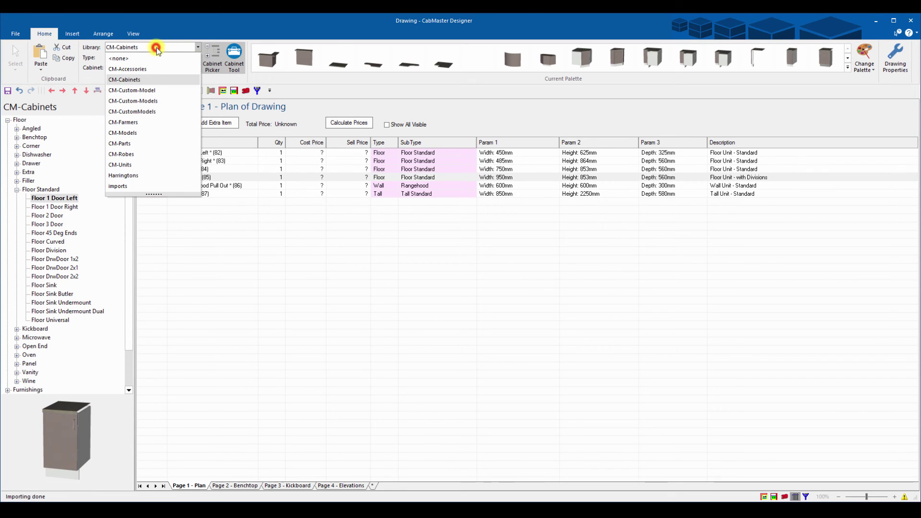
left_click(141, 144)
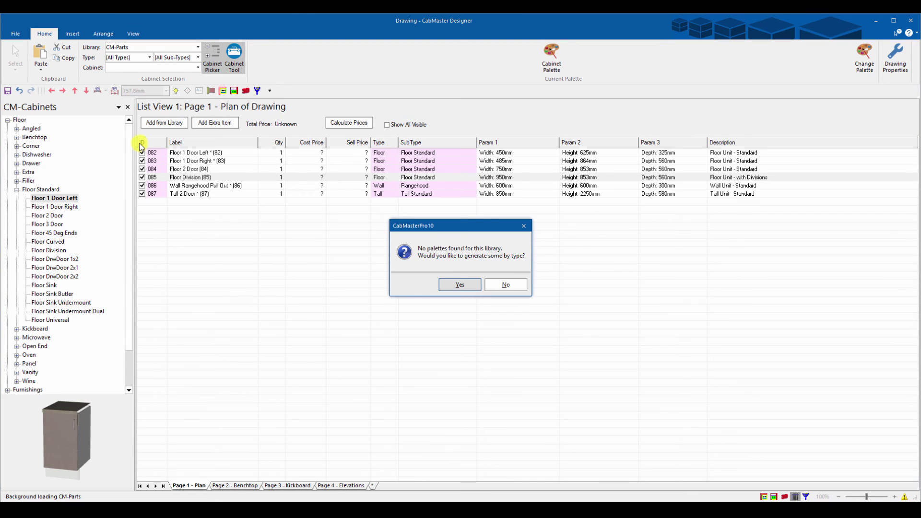
left_click(510, 284)
left_click(7, 120)
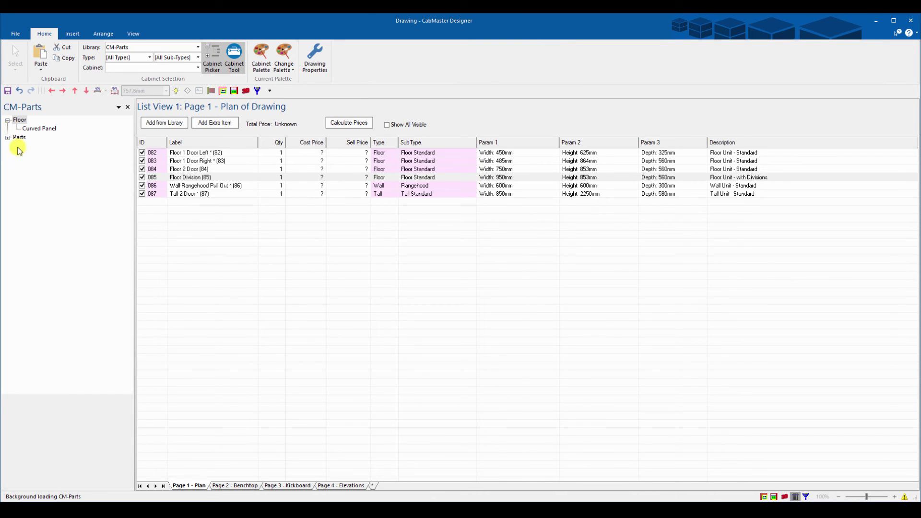
left_click(8, 138)
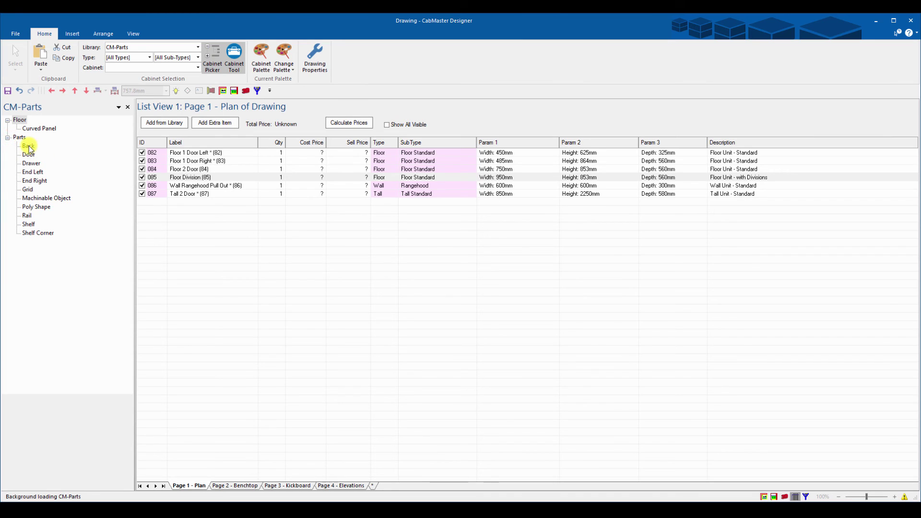
Step: Select the Back part, review its general dimensions in the format settings, and close them
left_click(29, 146)
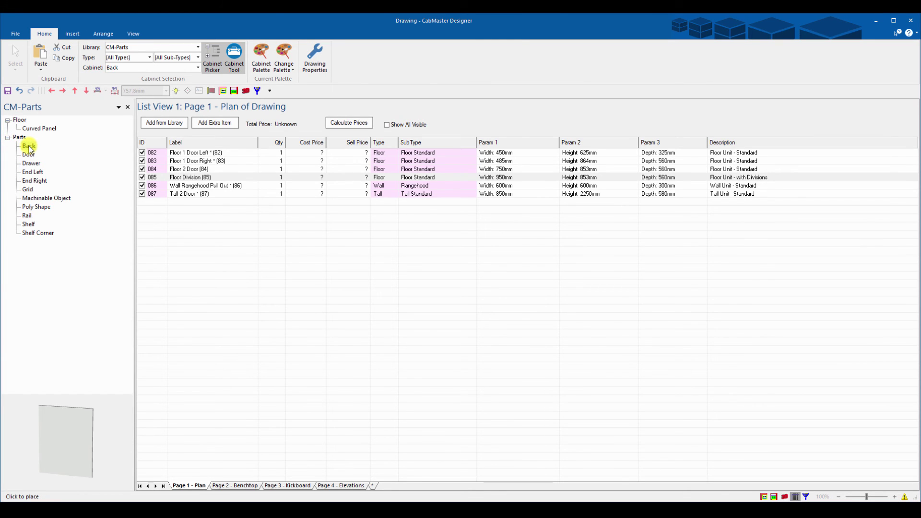
double_click(28, 147)
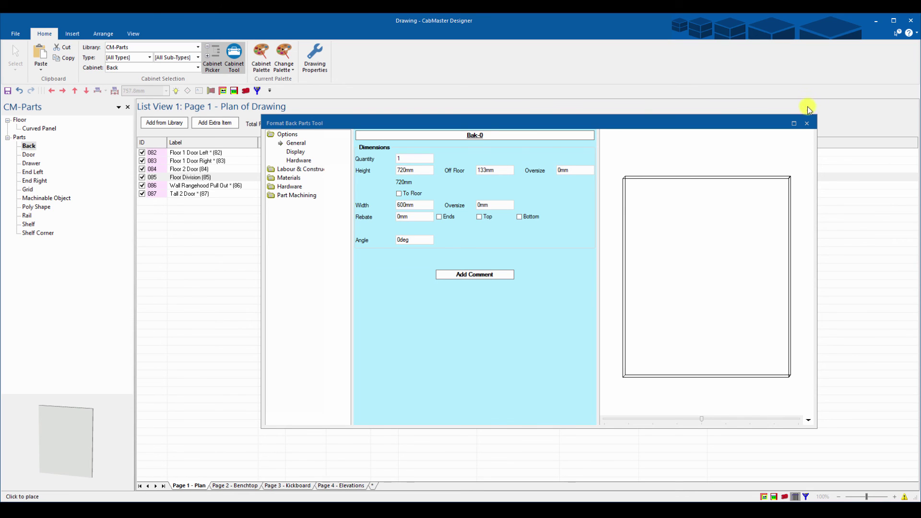
left_click(807, 125)
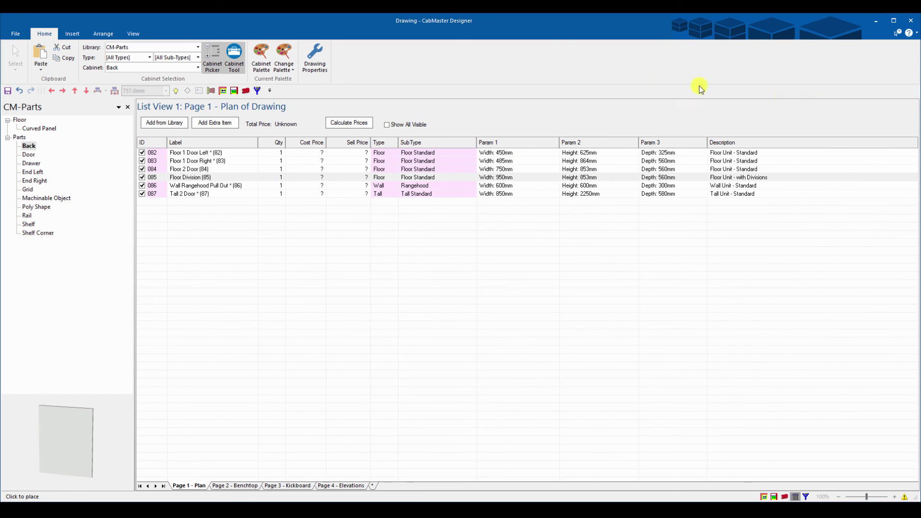